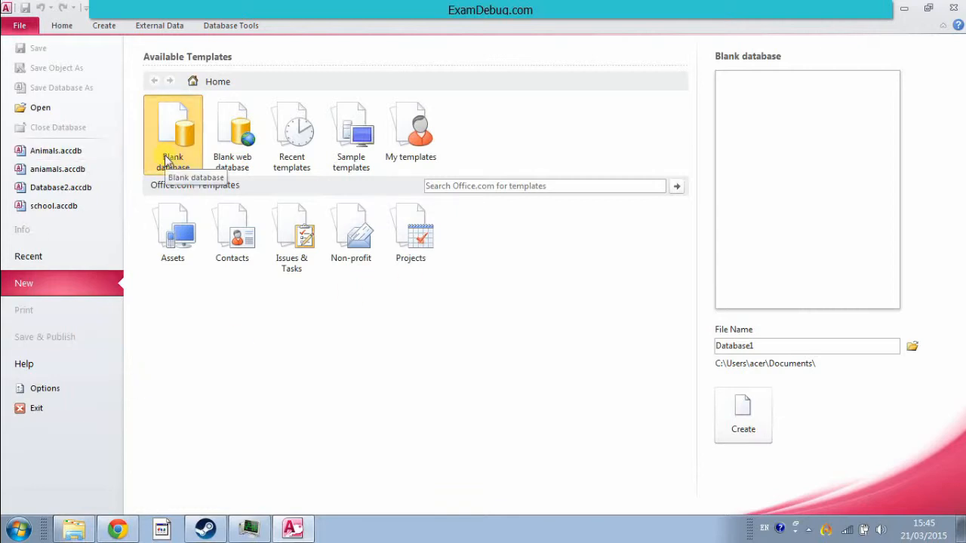
# Create a new blank database from the Blank database template
pyautogui.moveTo(717, 346); pyautogui.dragTo(666, 343)
pyautogui.click(786, 346)
pyautogui.click(783, 347)
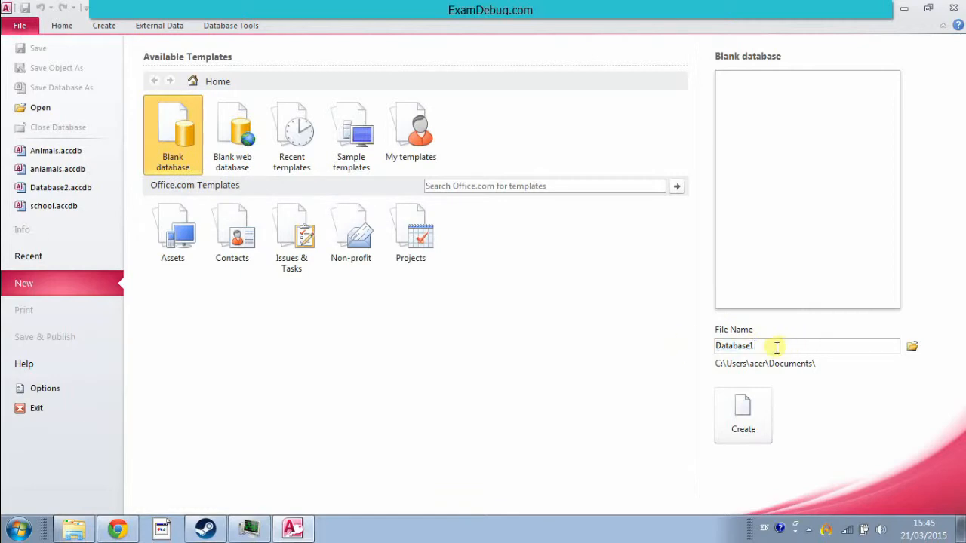
pyautogui.click(738, 431)
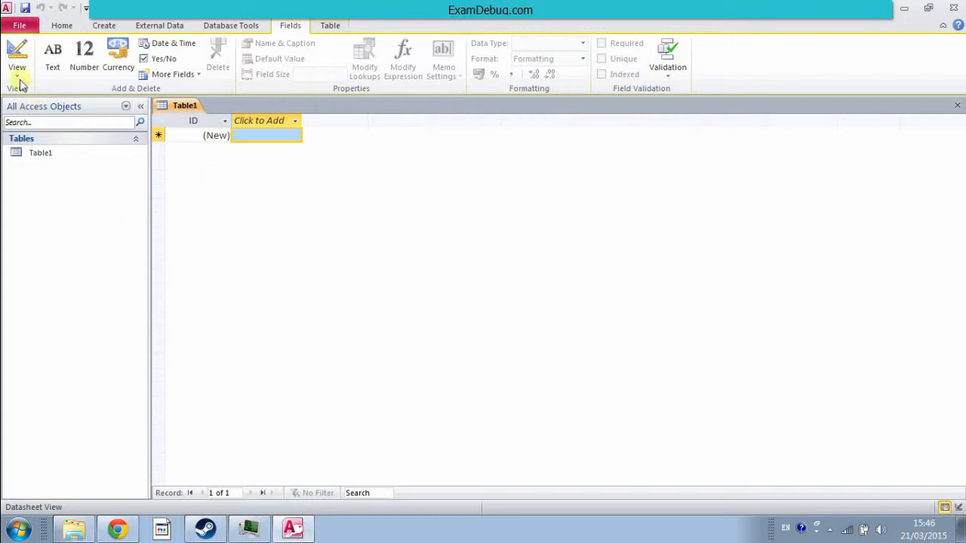
# Start a text file import of n122cars.csv from the Downloads folder into a new table, using the Delimited format
pyautogui.click(159, 26)
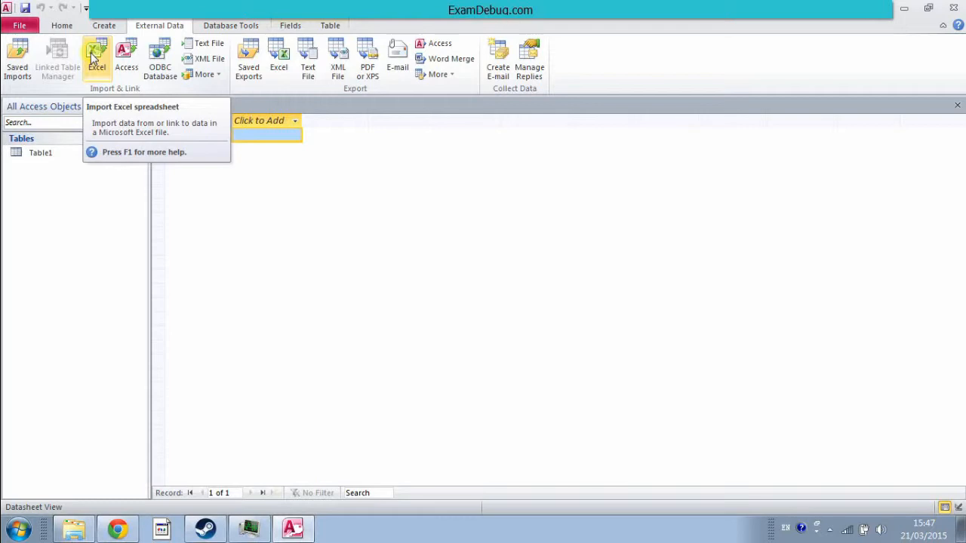
pyautogui.click(206, 46)
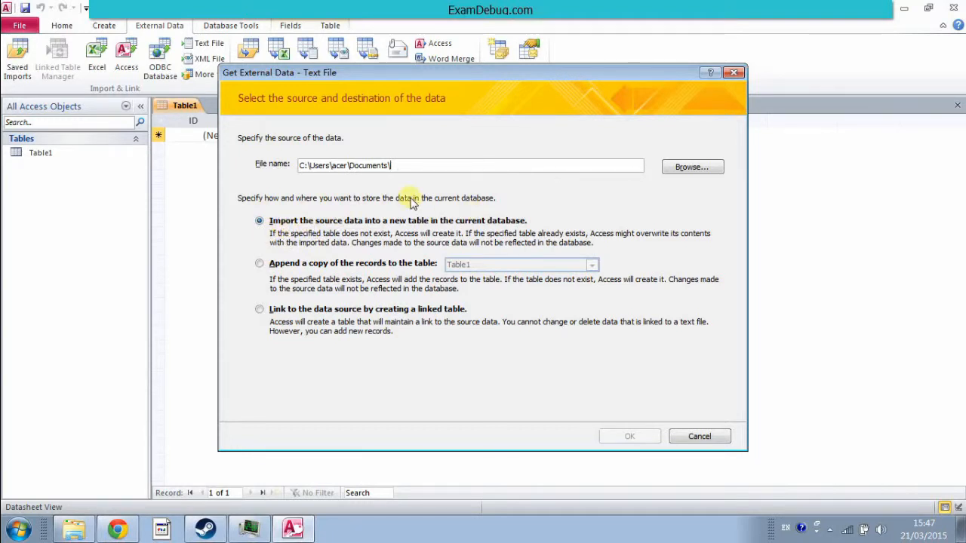
pyautogui.click(681, 167)
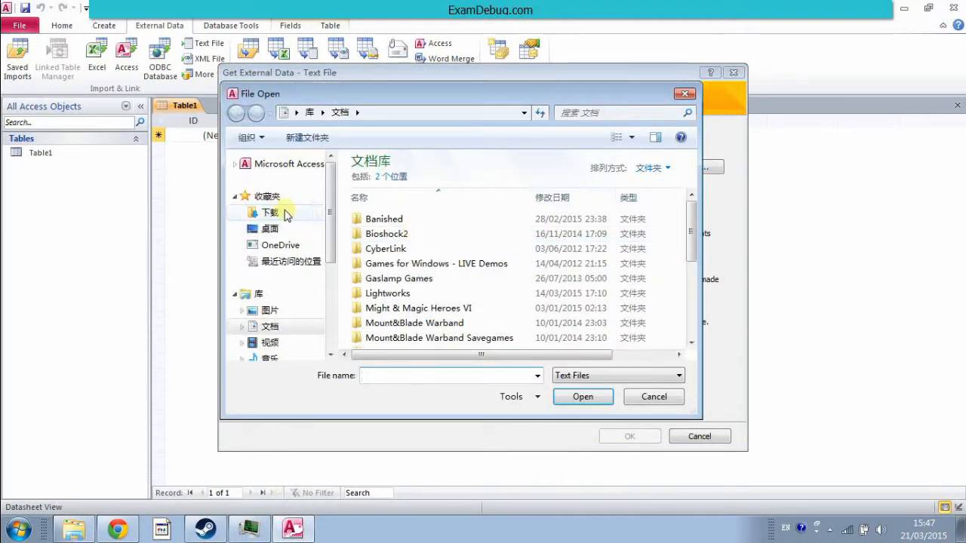
pyautogui.click(276, 214)
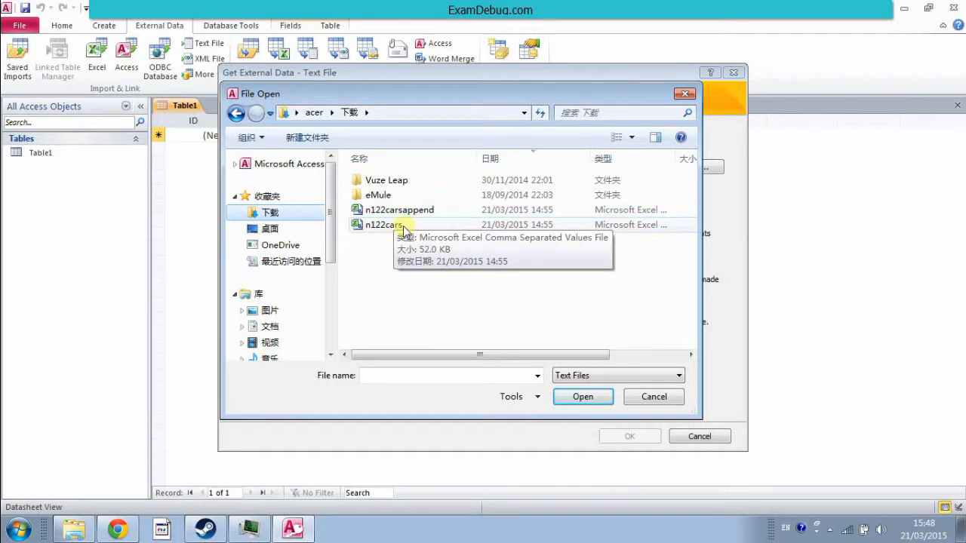
pyautogui.click(394, 226)
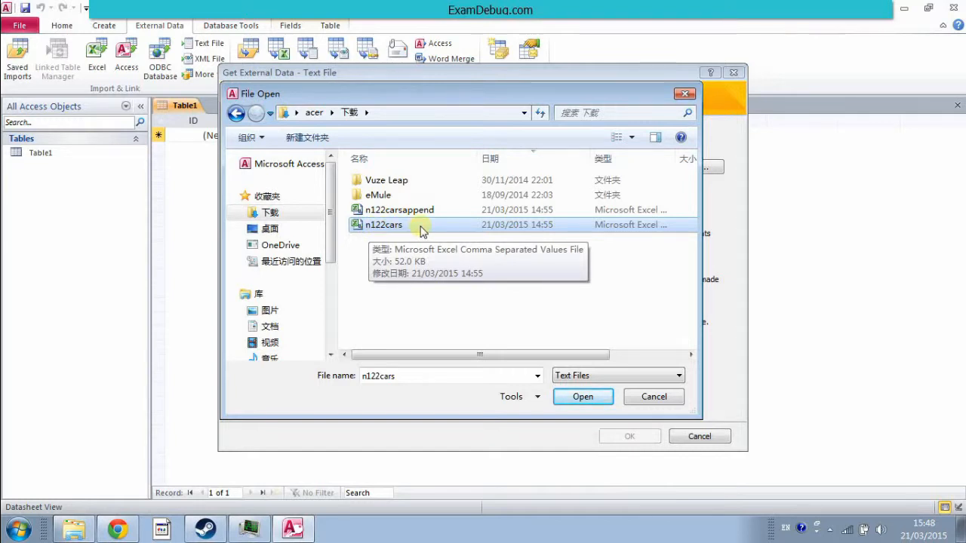
pyautogui.click(575, 398)
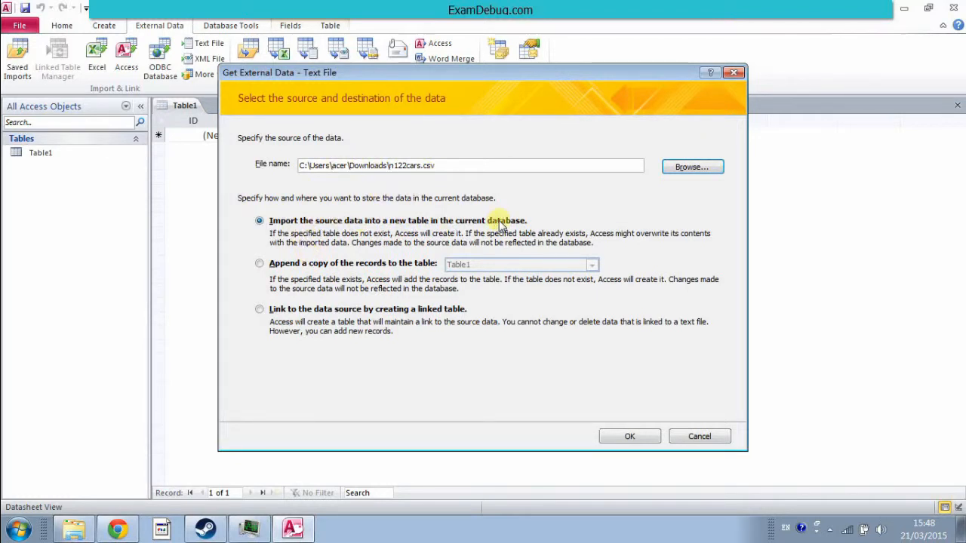
pyautogui.click(620, 436)
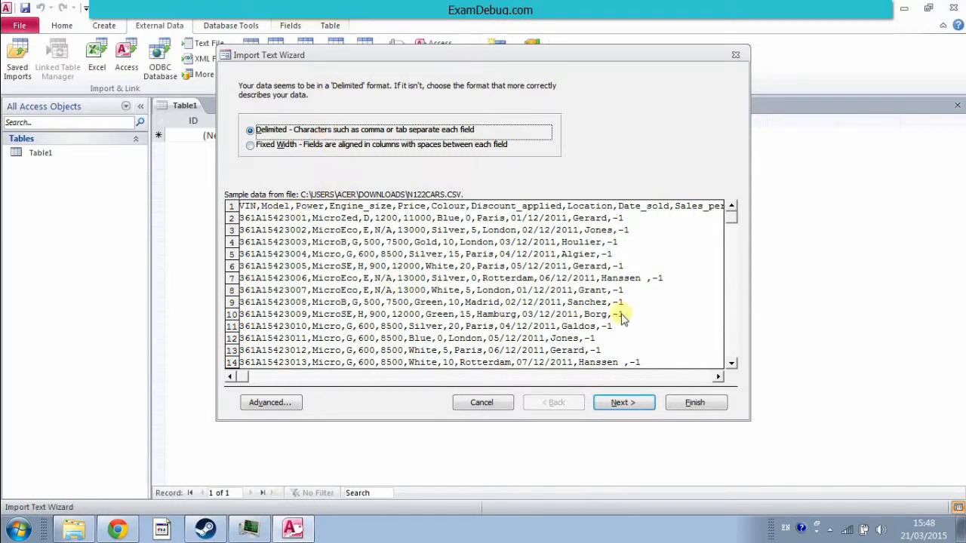
pyautogui.click(618, 404)
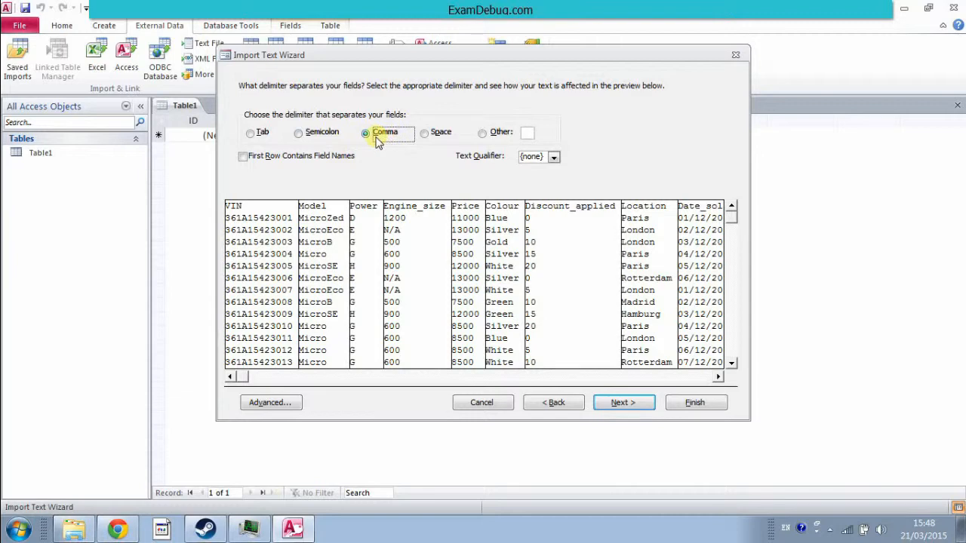
# Try the Semicolon and Space delimiters in the import preview and return to Comma
pyautogui.click(298, 133)
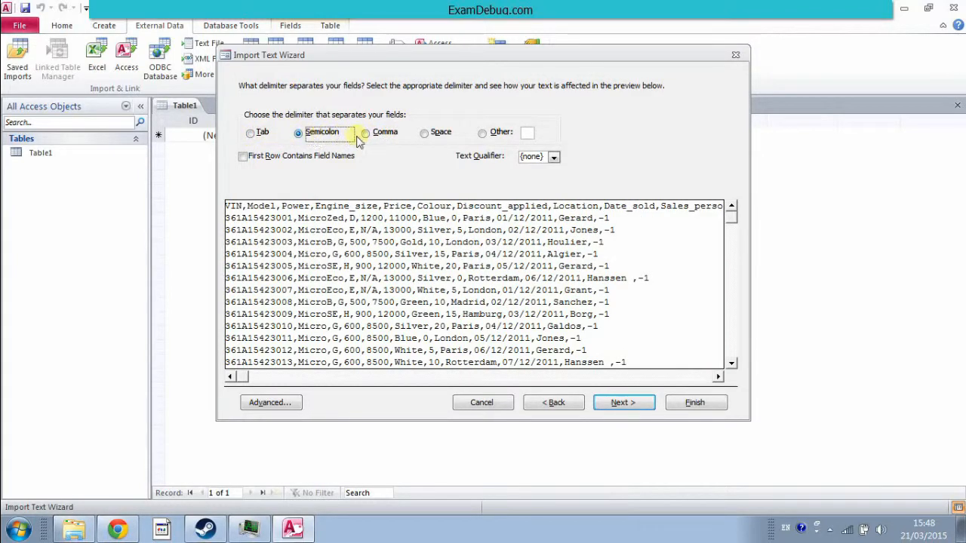
pyautogui.click(424, 134)
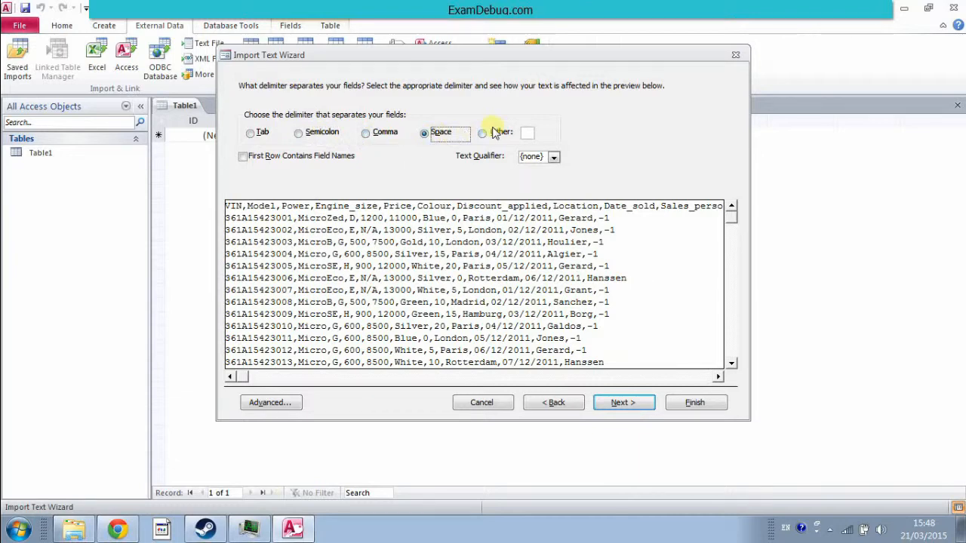
pyautogui.click(366, 134)
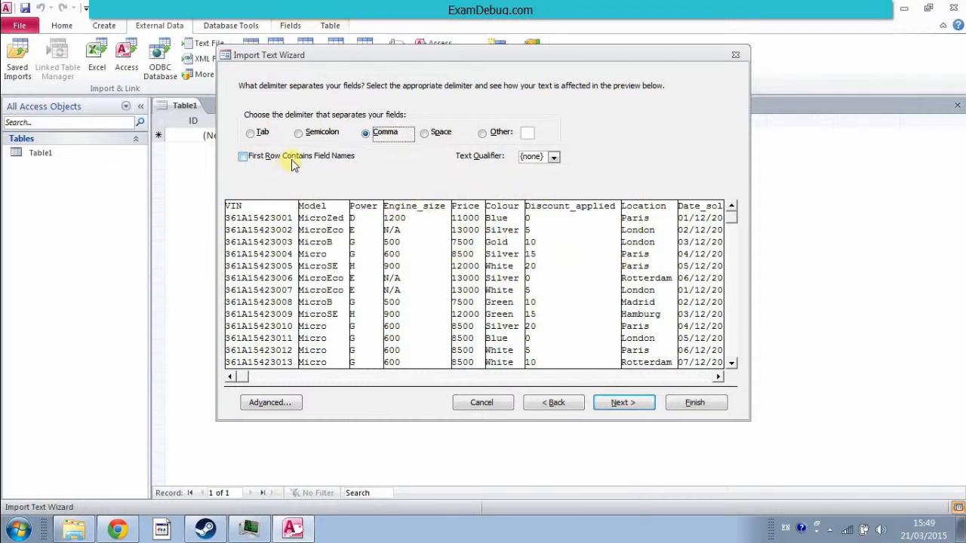
# Treat the first row of the comma-delimited data as field names and continue to the field options
pyautogui.click(243, 162)
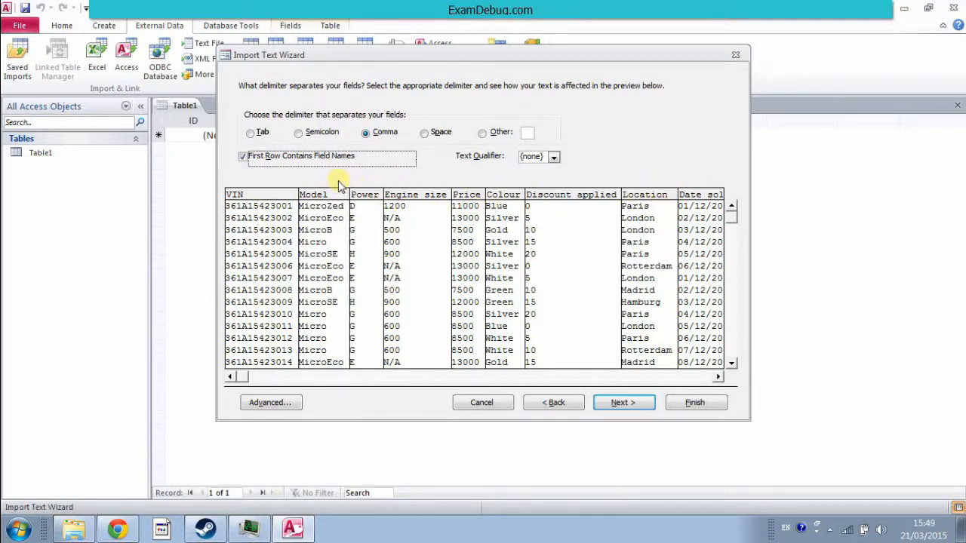
pyautogui.click(603, 405)
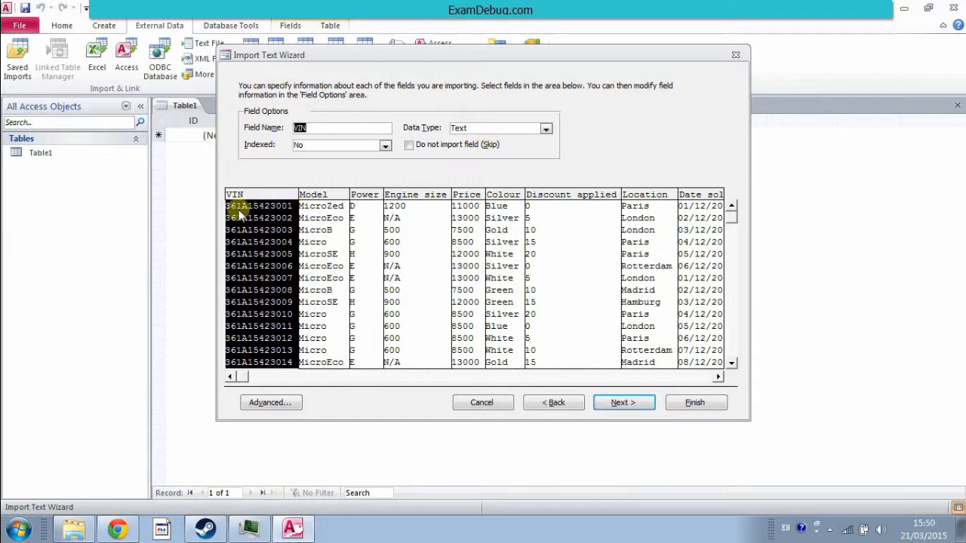
# Check the Model and Power field options and set the Engine_size field's data type to Long Integer
pyautogui.click(317, 202)
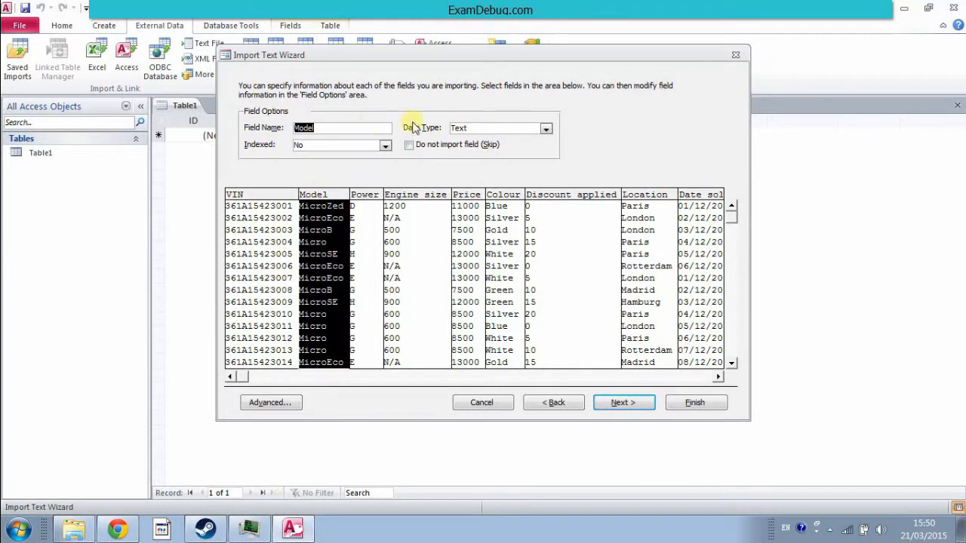
pyautogui.click(361, 220)
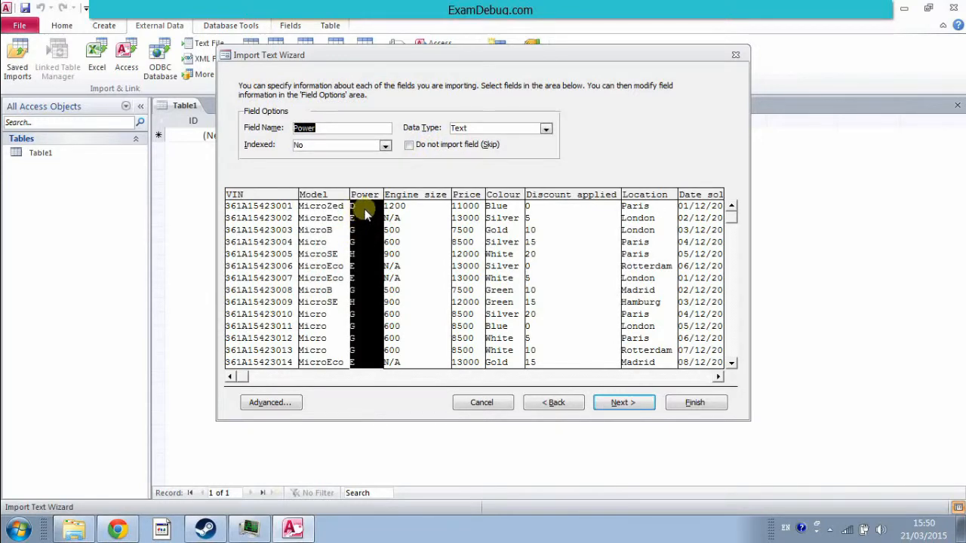
pyautogui.click(411, 212)
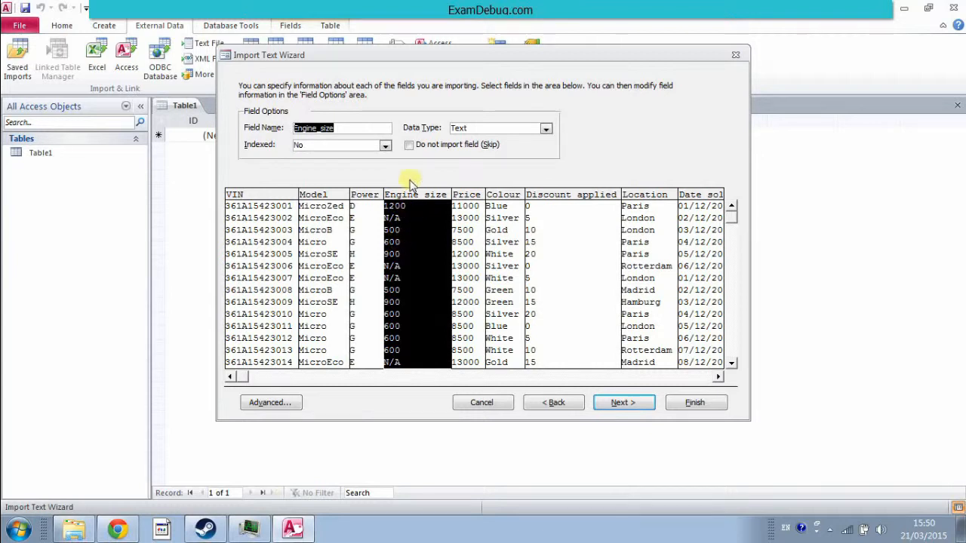
pyautogui.click(546, 130)
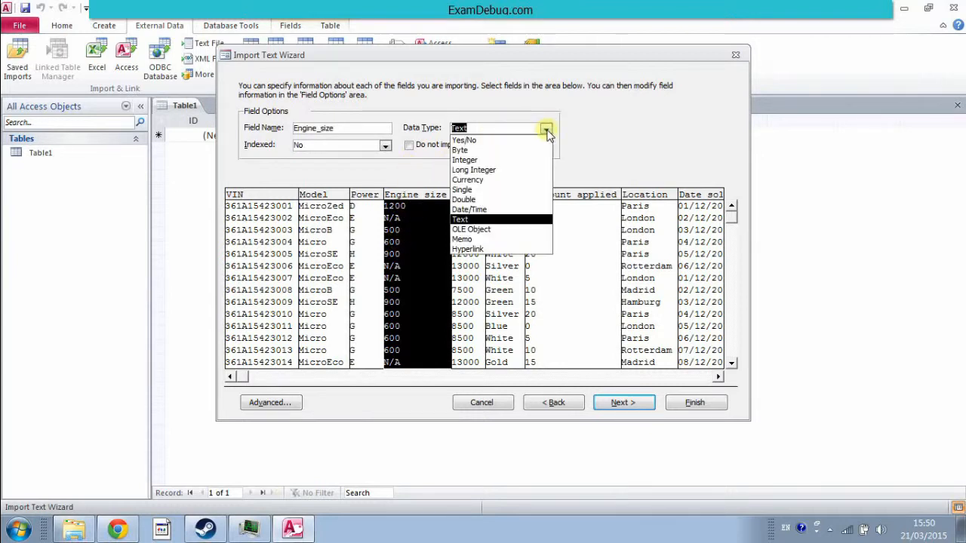
pyautogui.click(527, 170)
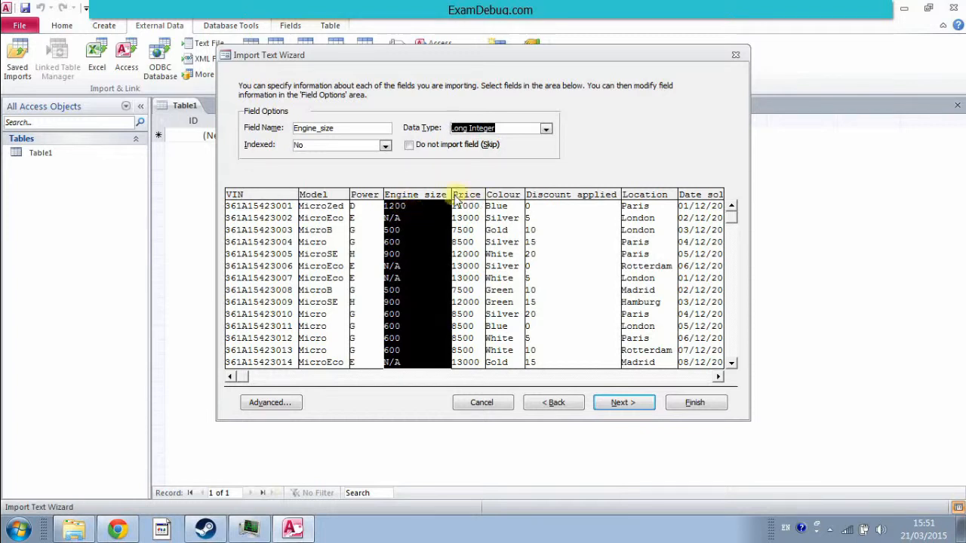
# Set the Price field's data type to Currency
pyautogui.click(458, 198)
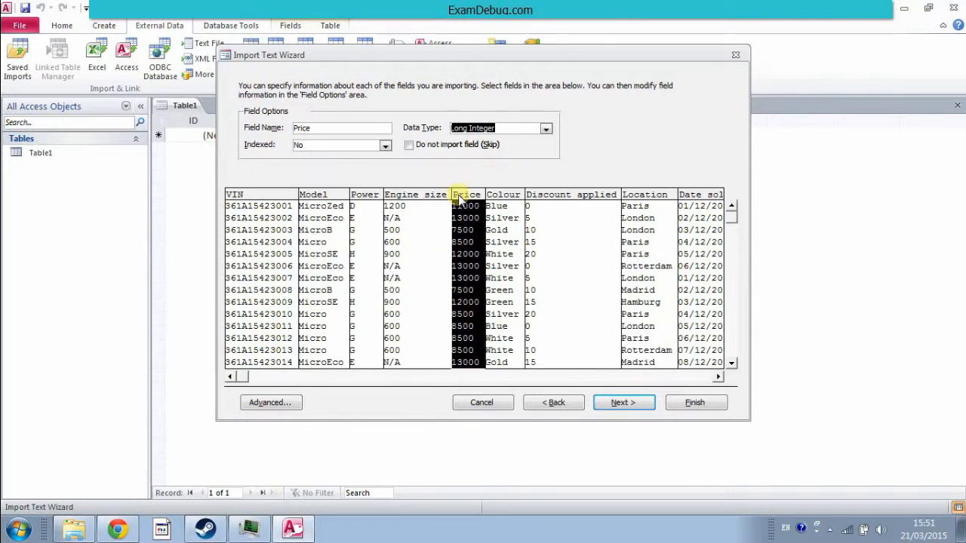
pyautogui.click(545, 130)
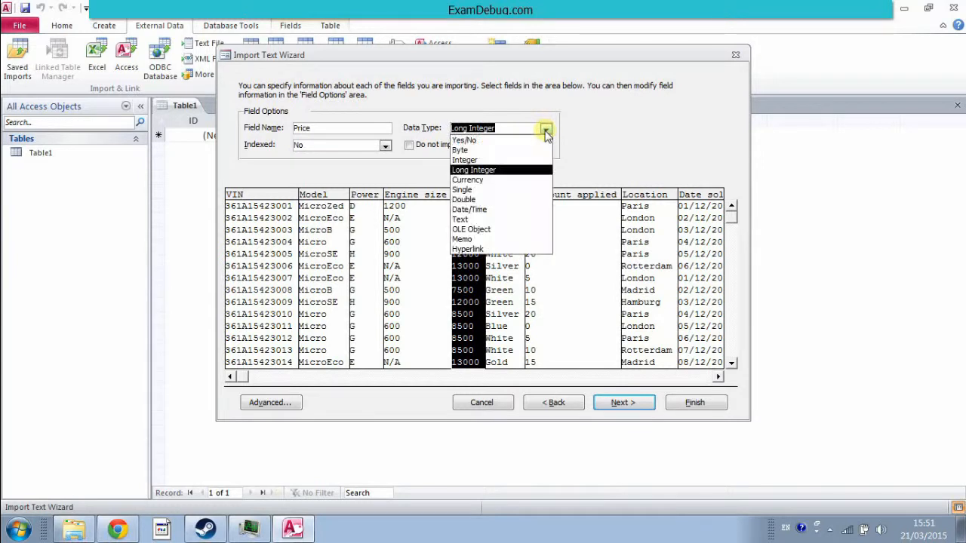
pyautogui.click(521, 180)
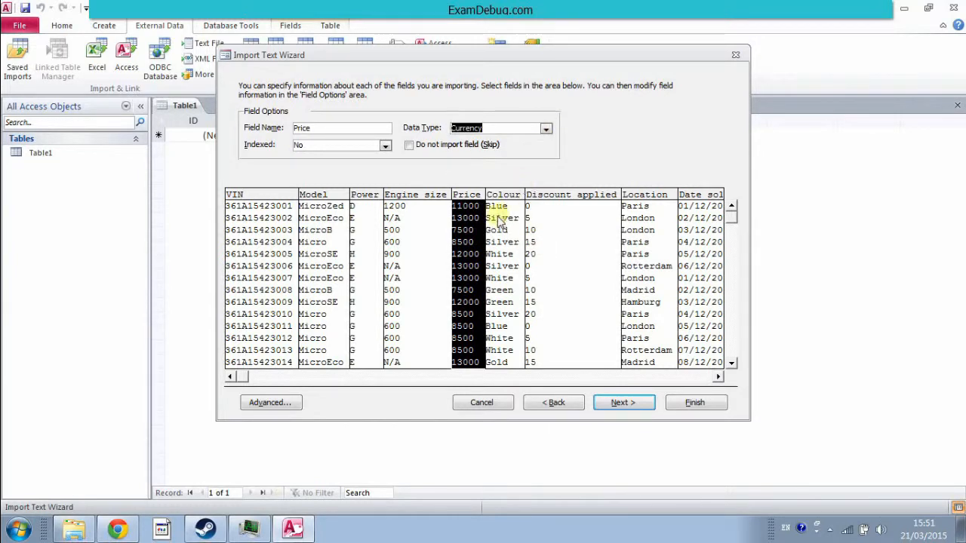
# Check the data types of the Colour, Discount_applied, Location, Date_sold and Sales_person fields
pyautogui.click(498, 206)
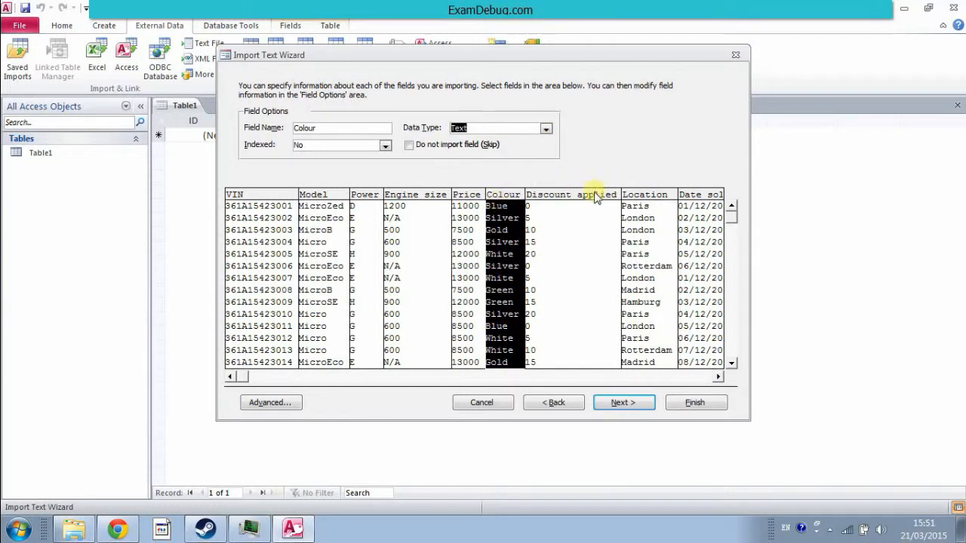
pyautogui.click(554, 229)
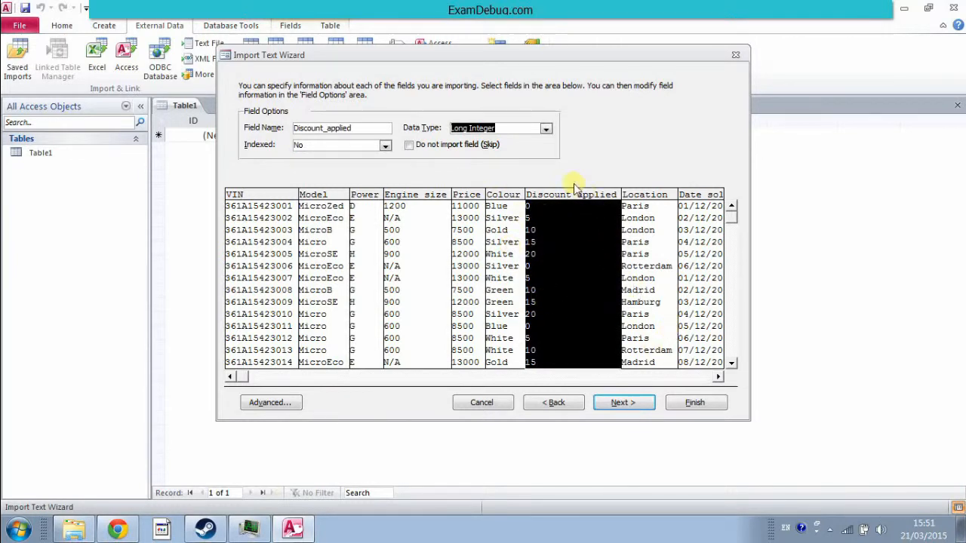
pyautogui.click(718, 380)
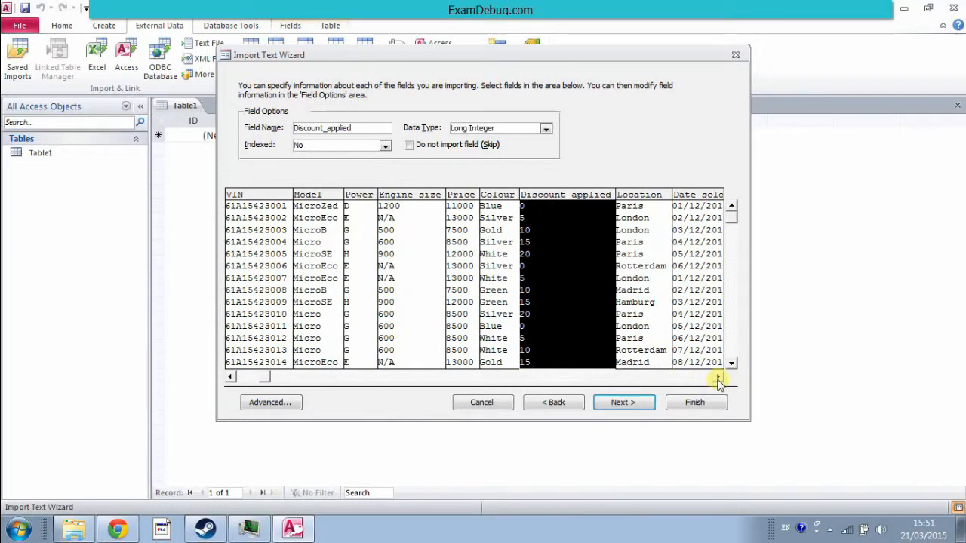
pyautogui.click(718, 380)
pyautogui.click(718, 379)
pyautogui.click(718, 379)
pyautogui.click(717, 380)
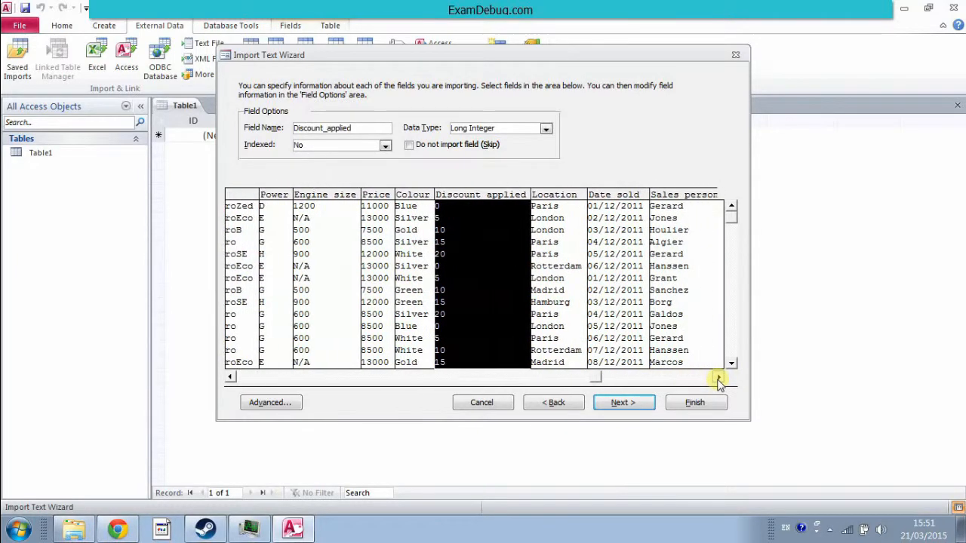
pyautogui.click(718, 379)
pyautogui.click(528, 215)
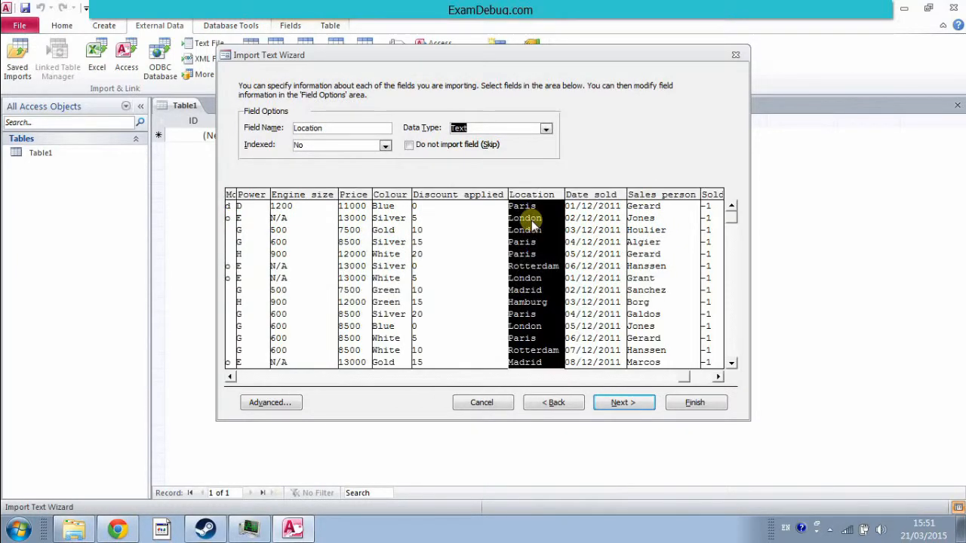
pyautogui.click(613, 207)
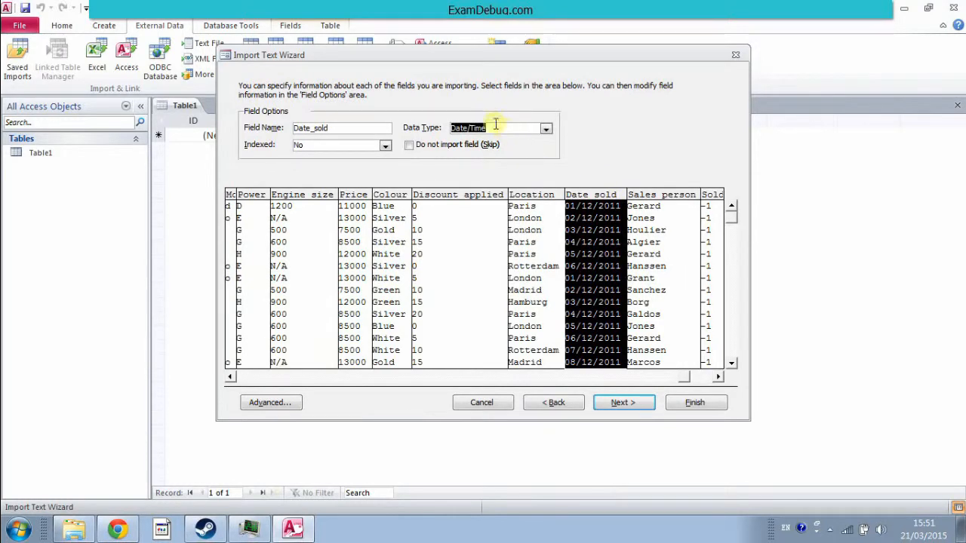
pyautogui.click(655, 214)
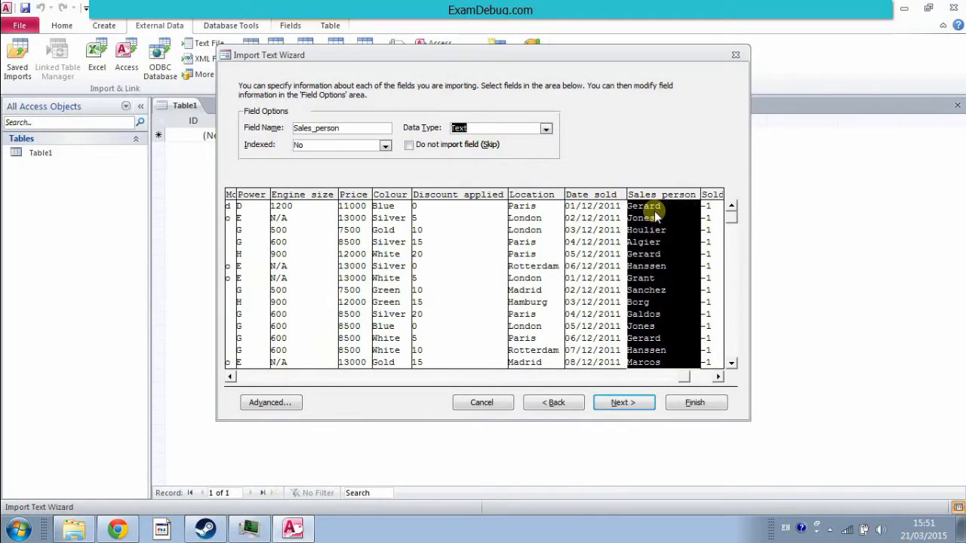
pyautogui.click(706, 377)
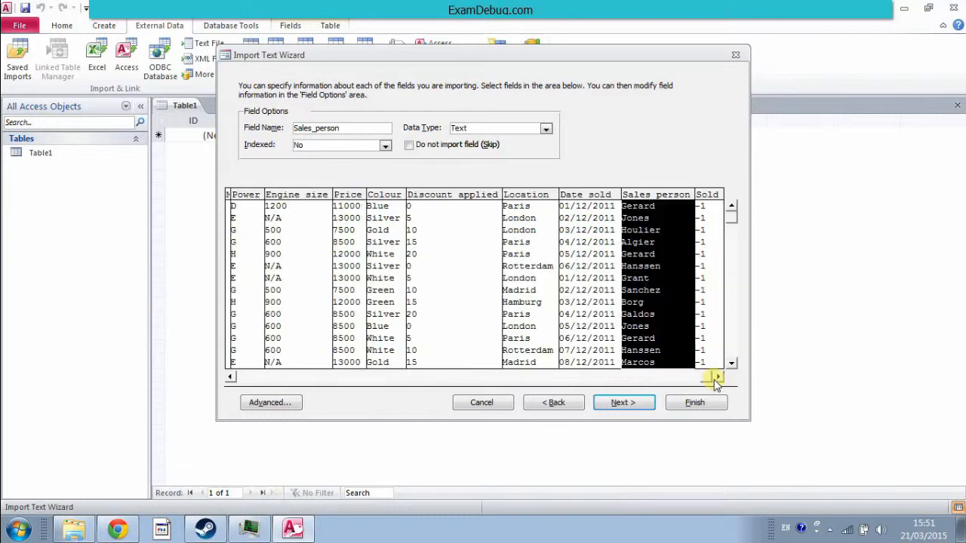
# Look through the Sold field's values in the preview and set its data type to Yes/No
pyautogui.click(706, 198)
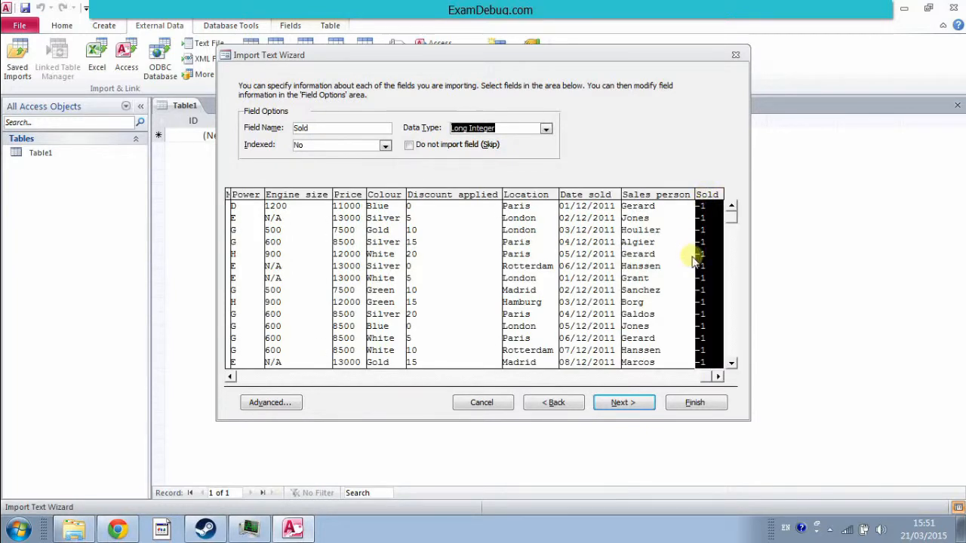
pyautogui.moveTo(731, 220); pyautogui.dragTo(735, 351)
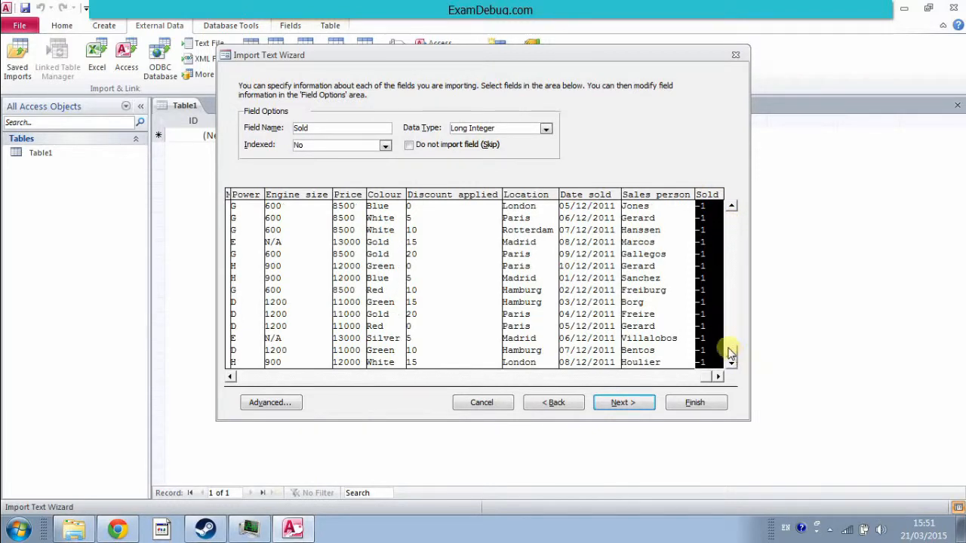
pyautogui.click(728, 208)
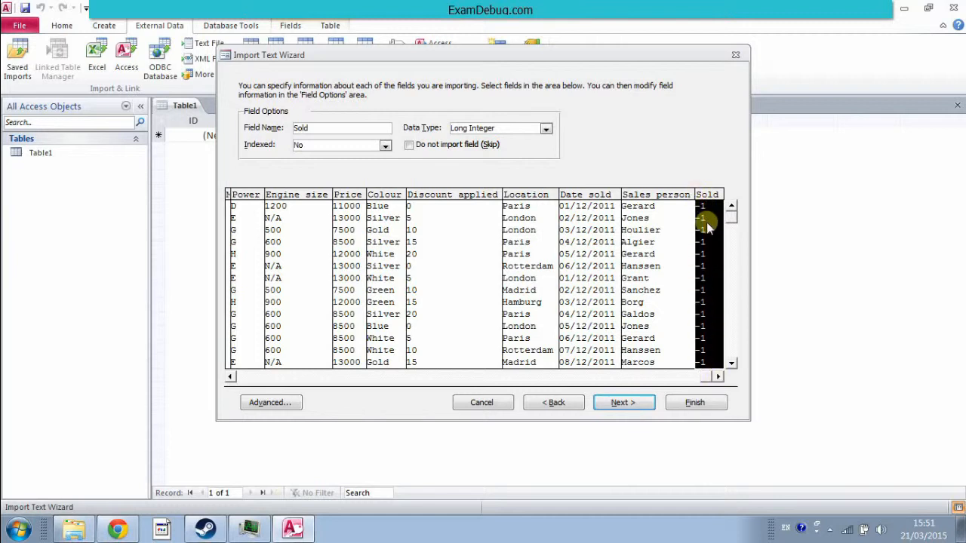
pyautogui.click(544, 128)
pyautogui.click(498, 138)
pyautogui.click(231, 377)
pyautogui.click(231, 376)
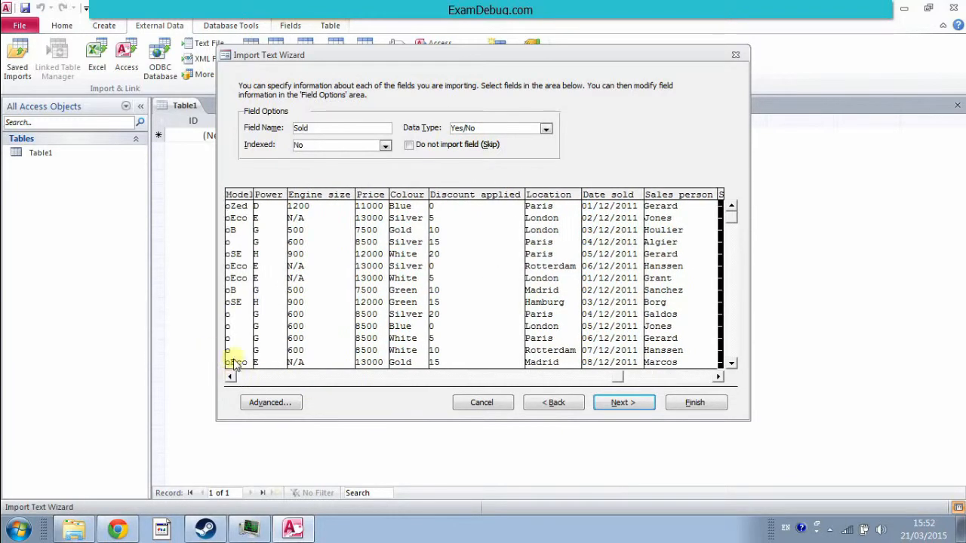
# Review the data types assigned to the fields from Model through Sales_person in the import preview
pyautogui.click(243, 243)
pyautogui.click(279, 230)
pyautogui.click(326, 227)
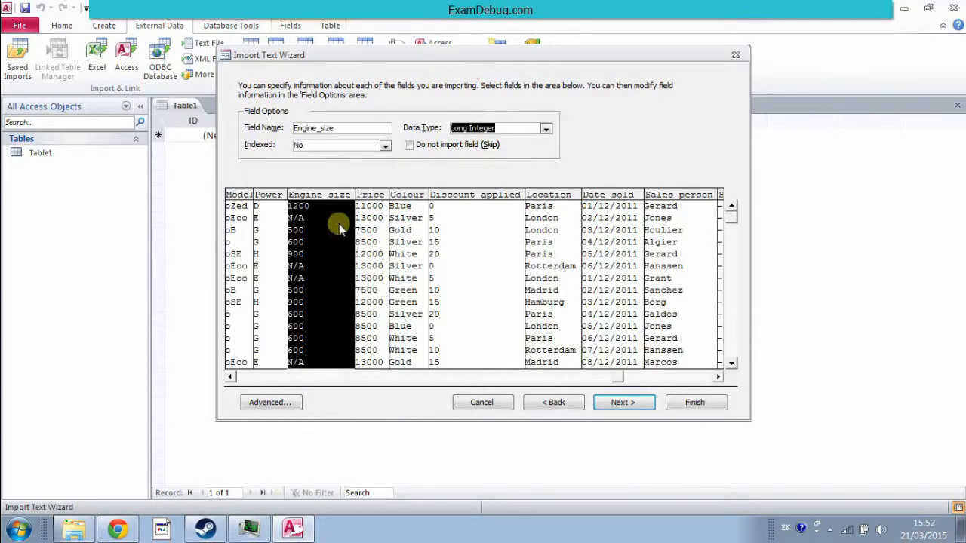
pyautogui.click(409, 227)
pyautogui.click(480, 235)
pyautogui.click(560, 239)
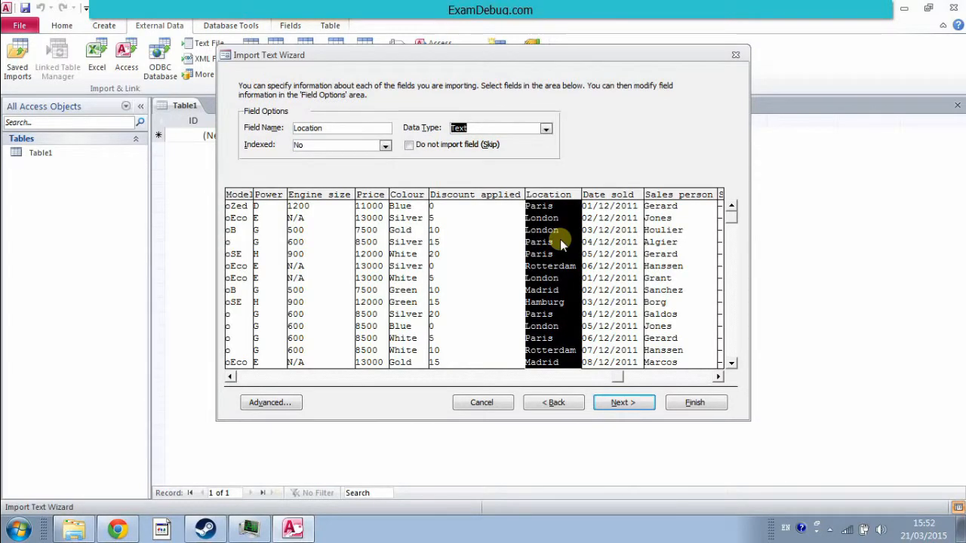
pyautogui.click(609, 220)
pyautogui.click(673, 217)
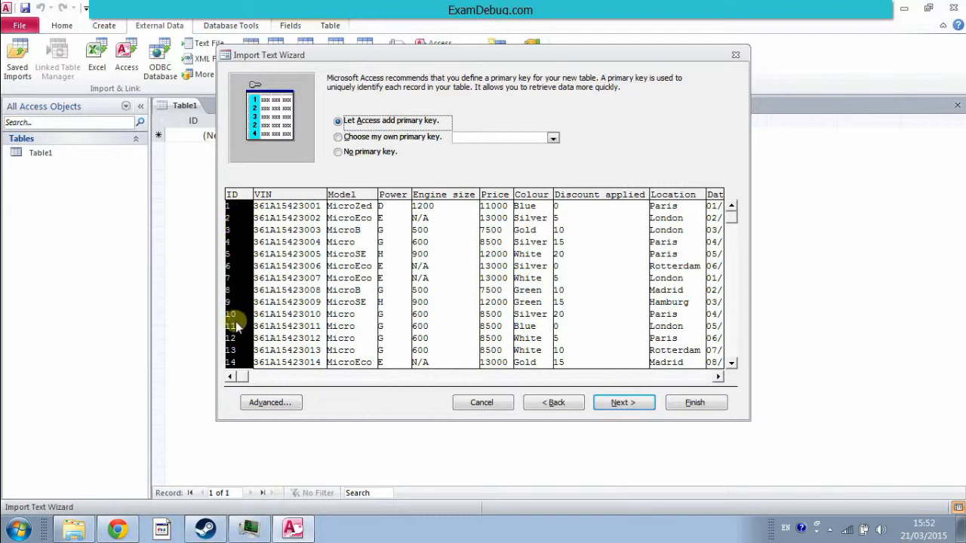
# Choose VIN as the primary key and finish importing into the N122cars table without saving the import steps
pyautogui.click(338, 140)
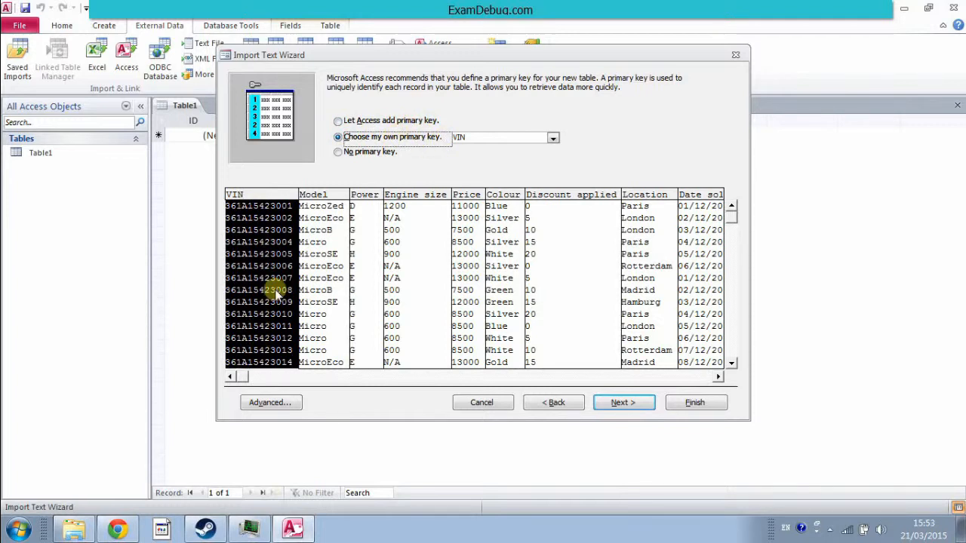
pyautogui.click(626, 404)
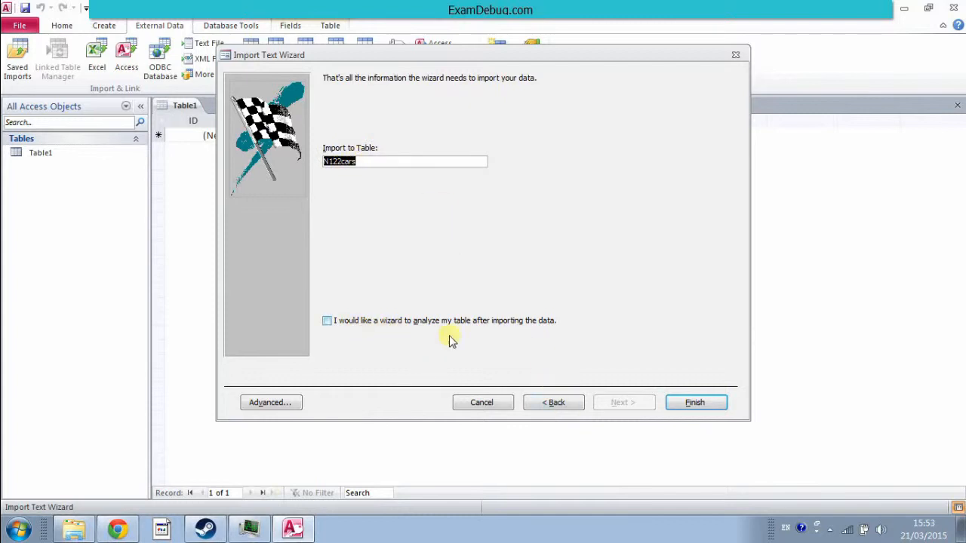
pyautogui.click(700, 406)
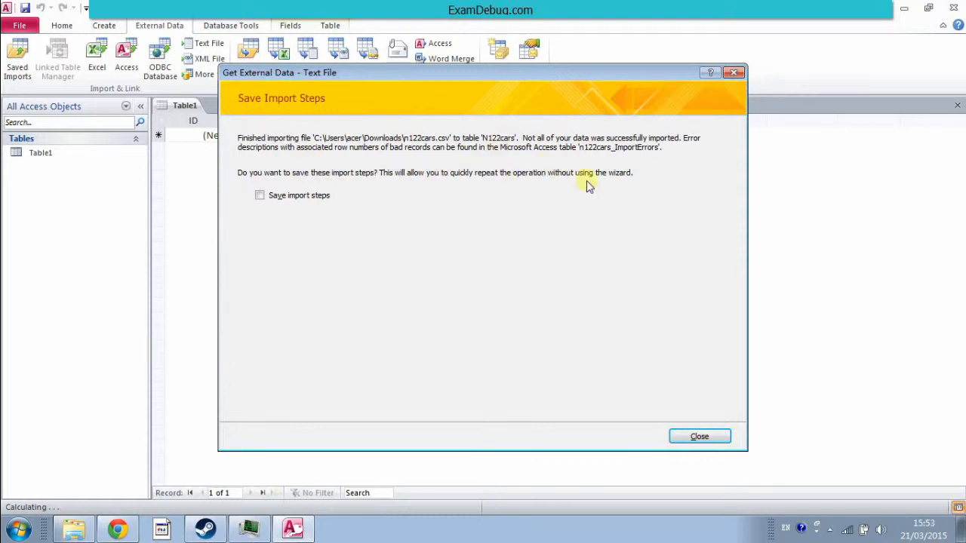
pyautogui.click(700, 438)
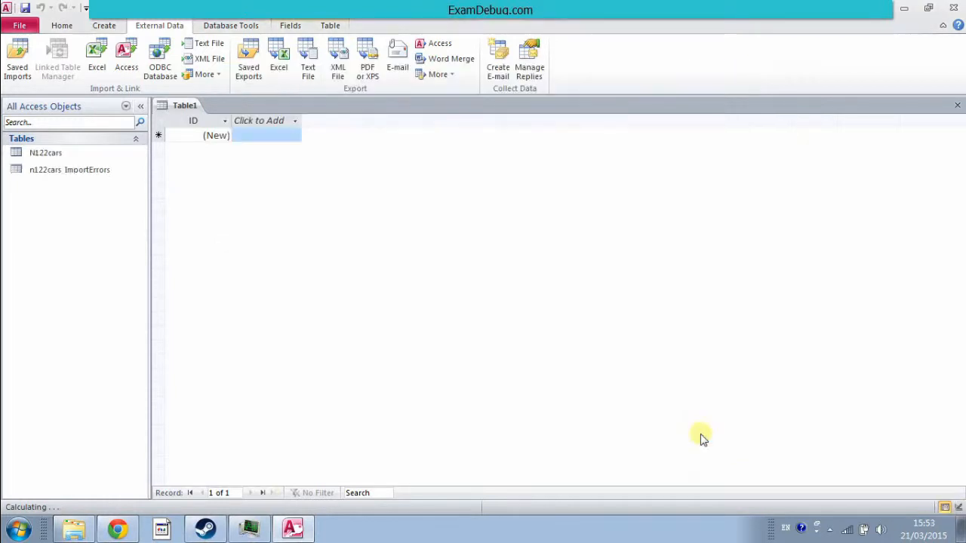
# Open the N122cars and n122cars_ImportErrors tables and examine the imported records and the logged import errors
pyautogui.doubleClick(49, 157)
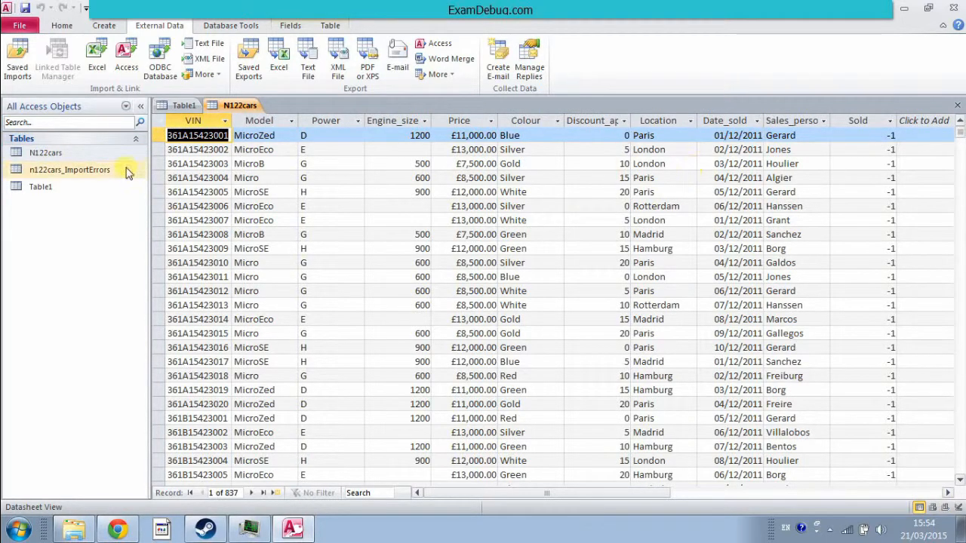
pyautogui.doubleClick(66, 170)
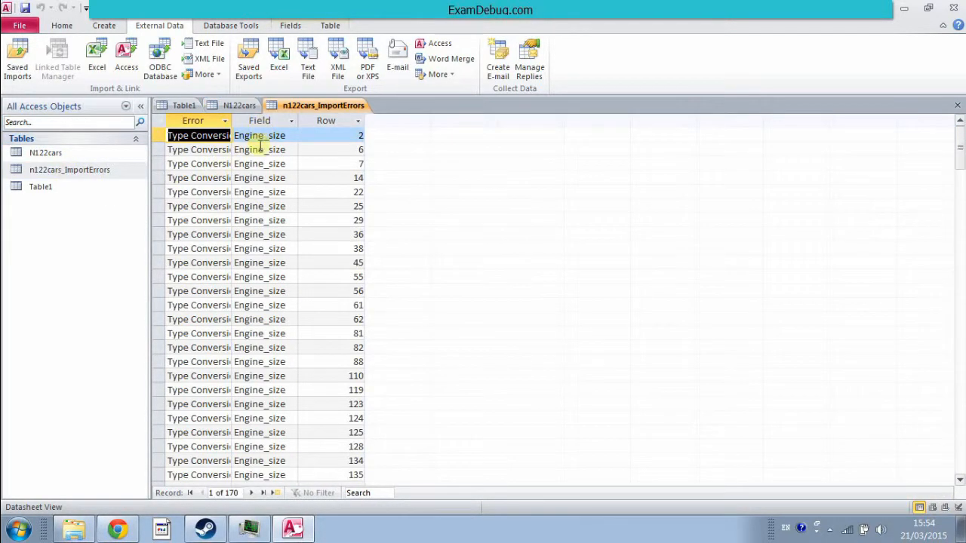
pyautogui.doubleClick(57, 153)
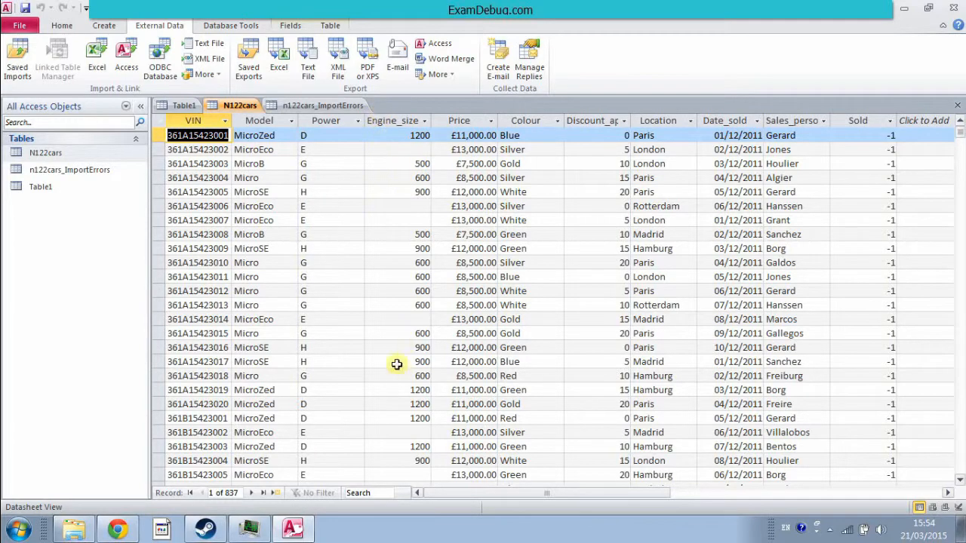
pyautogui.scroll(-14, 400, 351)
pyautogui.scroll(-17, 403, 346)
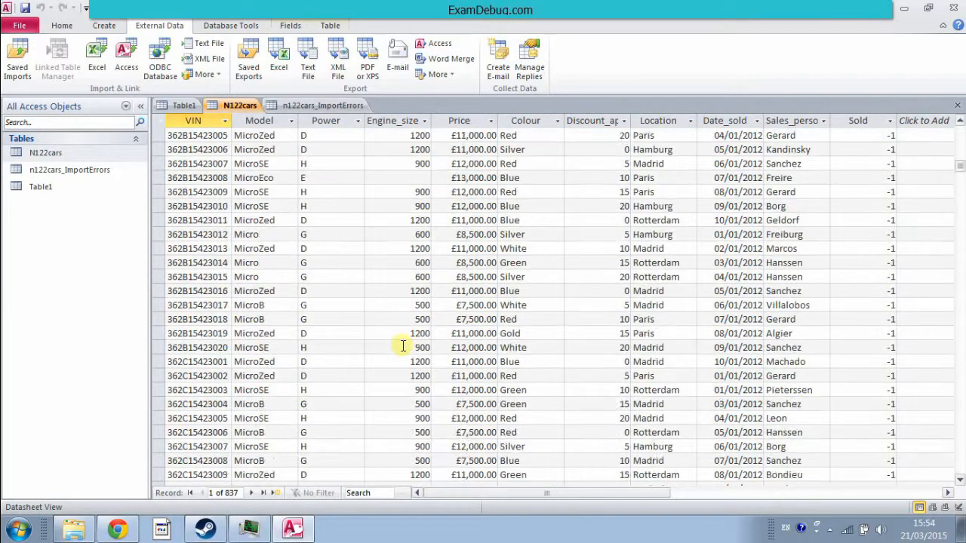
pyautogui.scroll(20, 403, 345)
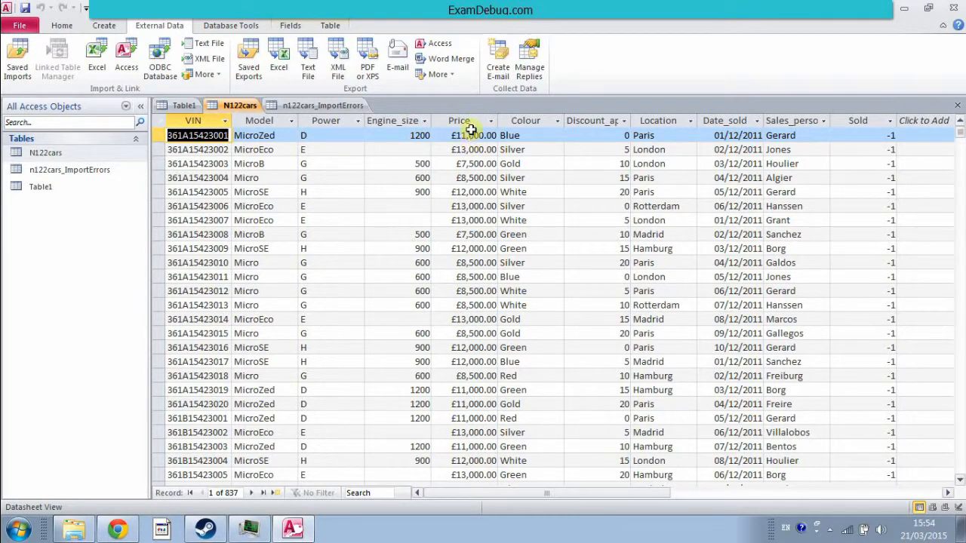
# Switch the N122cars table to Design view
pyautogui.click(241, 105)
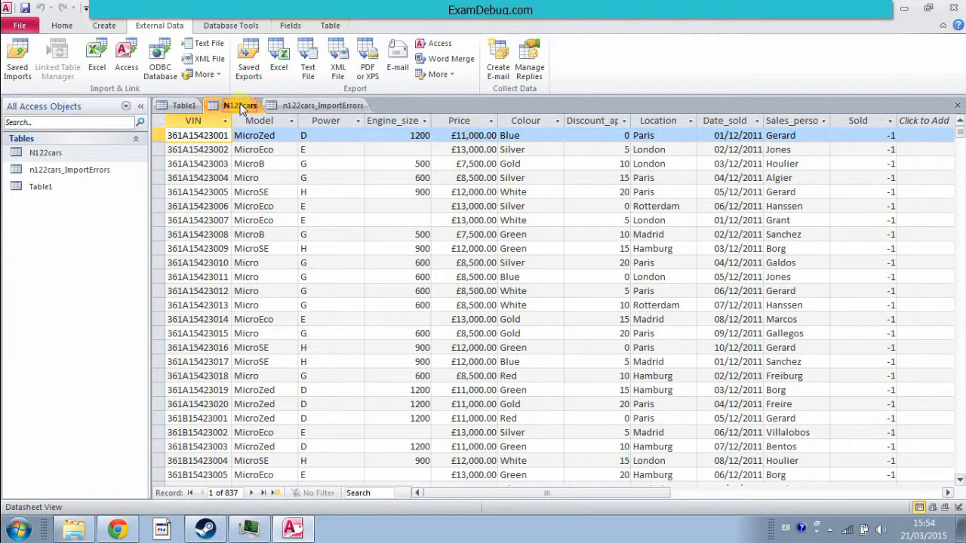
pyautogui.click(104, 25)
pyautogui.click(61, 26)
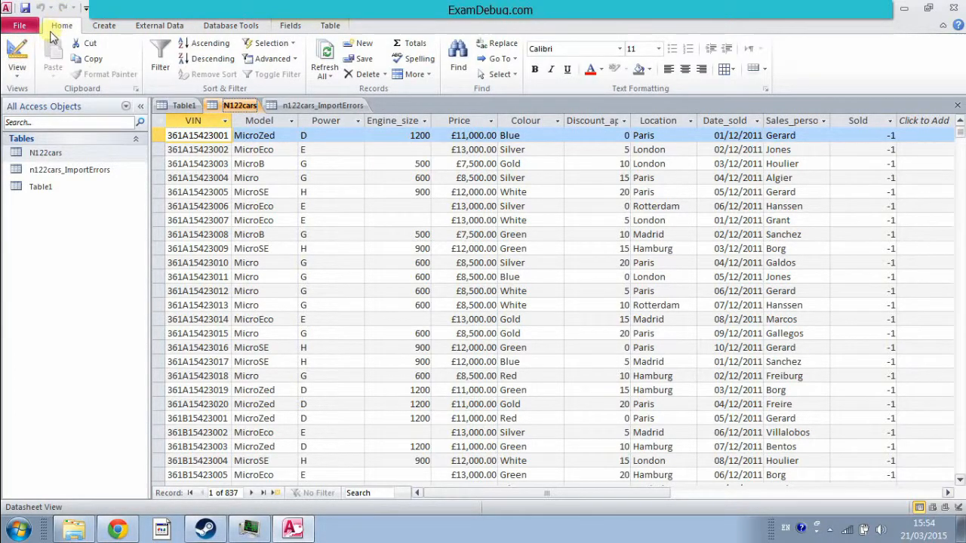
pyautogui.click(18, 57)
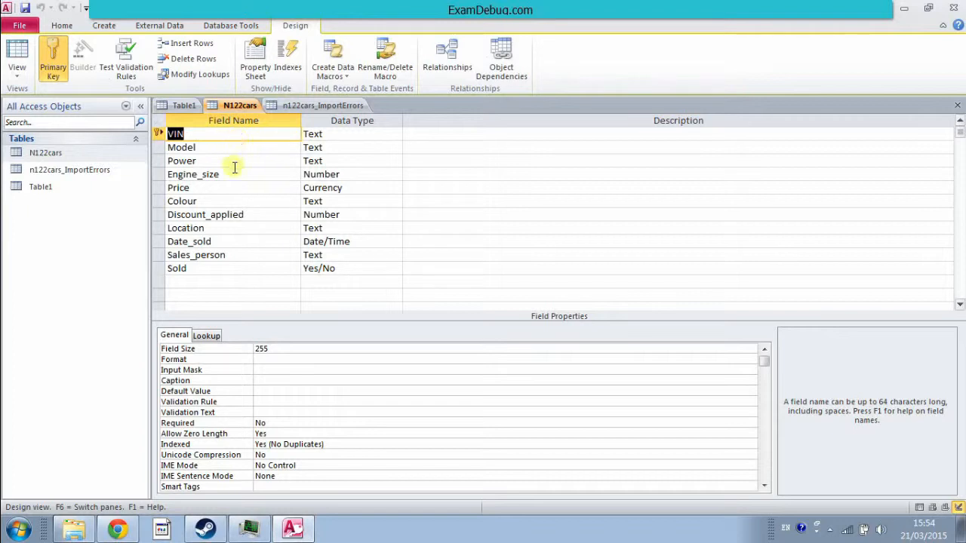
# Check the data types and field sizes of the VIN, Model, Power and Engine_size fields
pyautogui.click(333, 135)
pyautogui.click(335, 161)
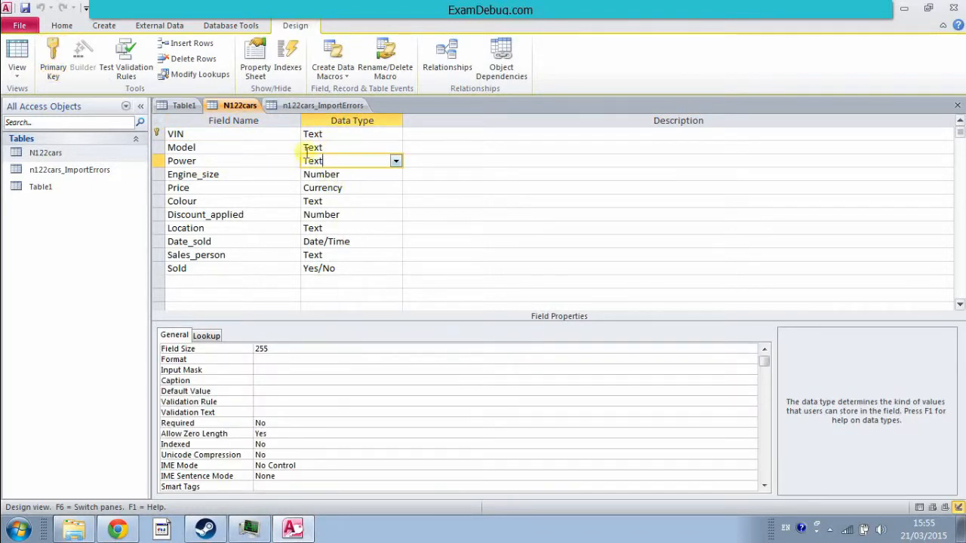
pyautogui.click(321, 134)
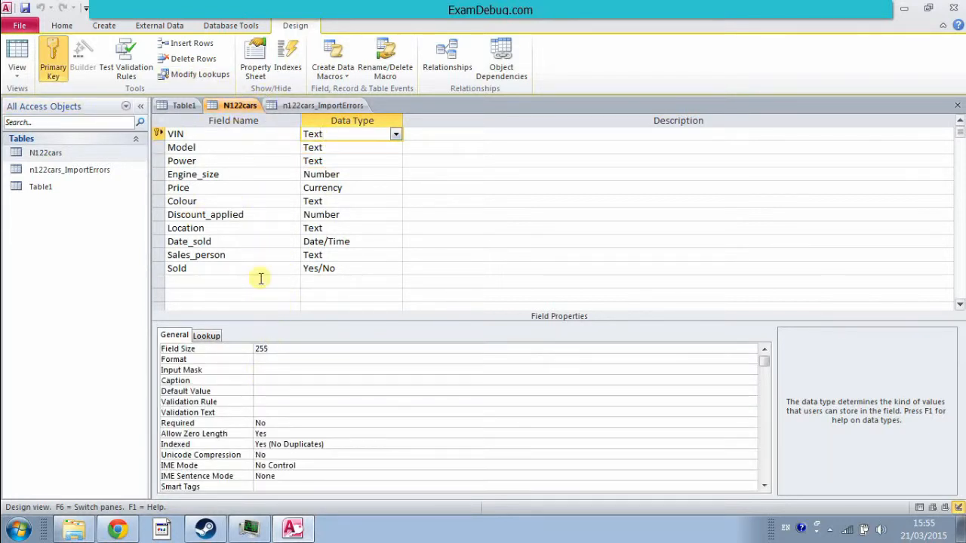
pyautogui.click(270, 348)
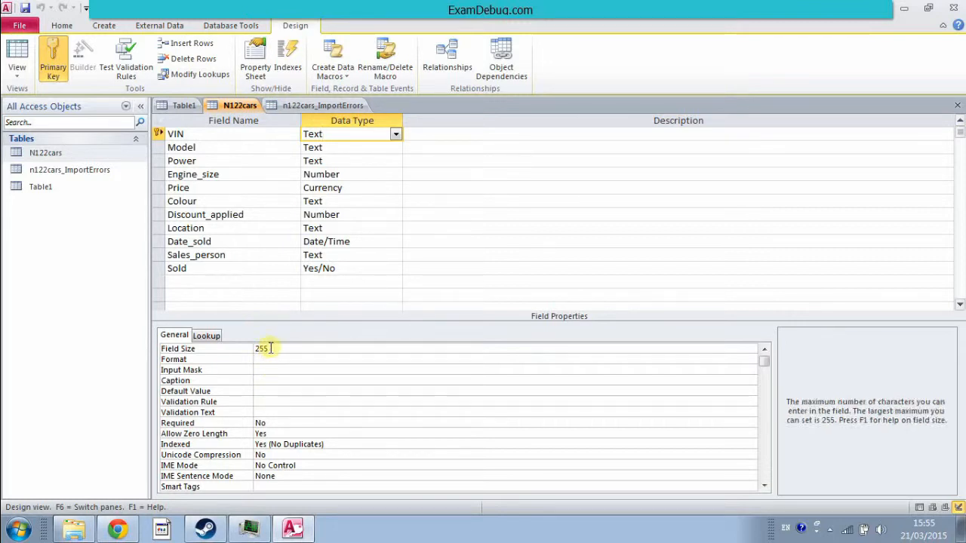
pyautogui.moveTo(270, 347); pyautogui.dragTo(242, 345)
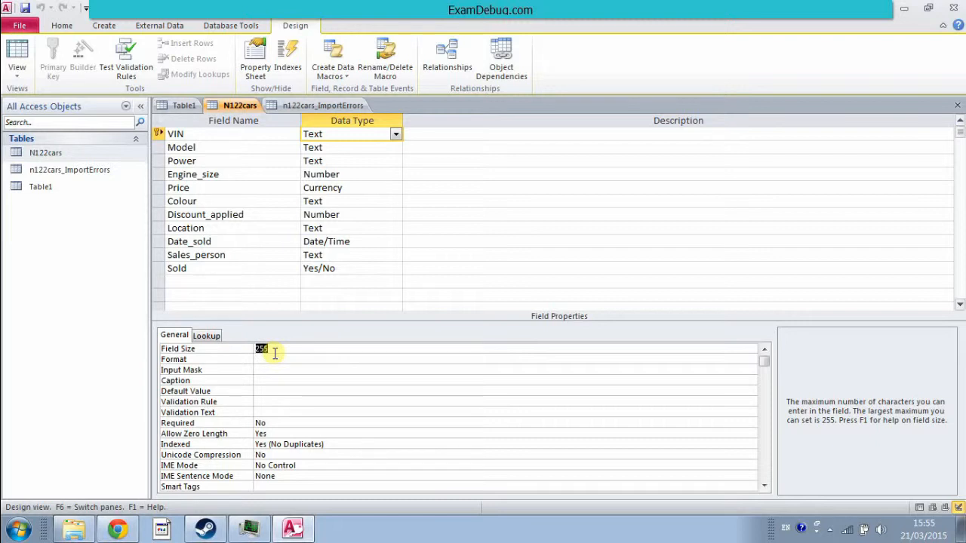
pyautogui.click(333, 148)
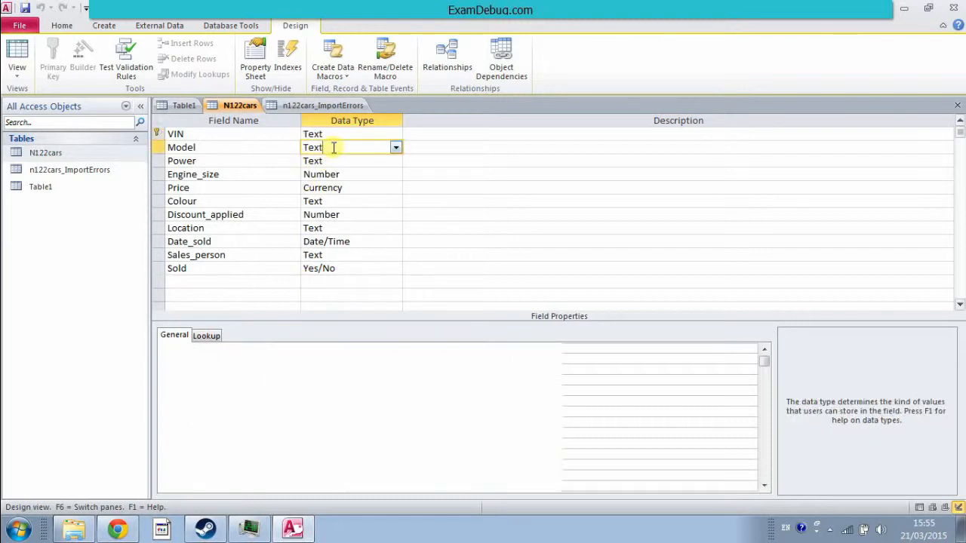
pyautogui.click(332, 163)
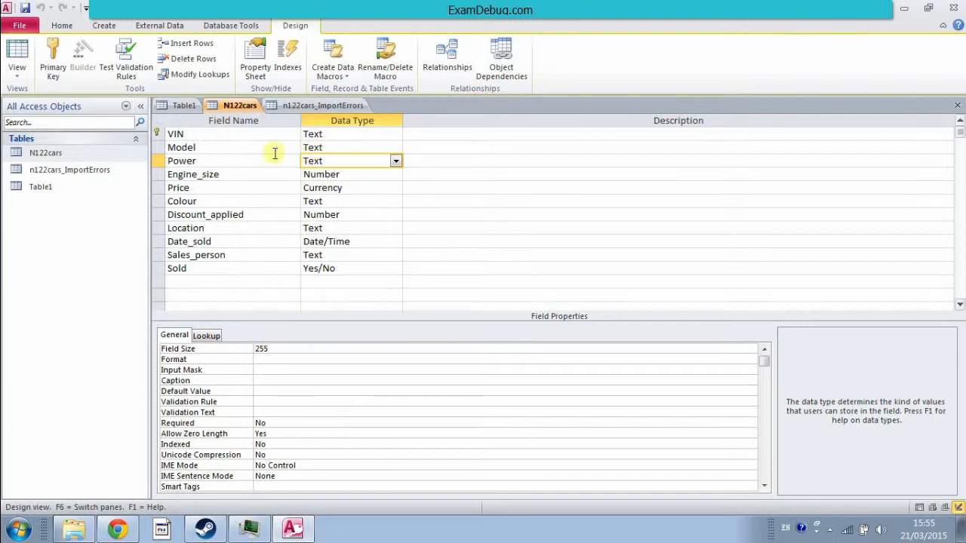
pyautogui.click(348, 177)
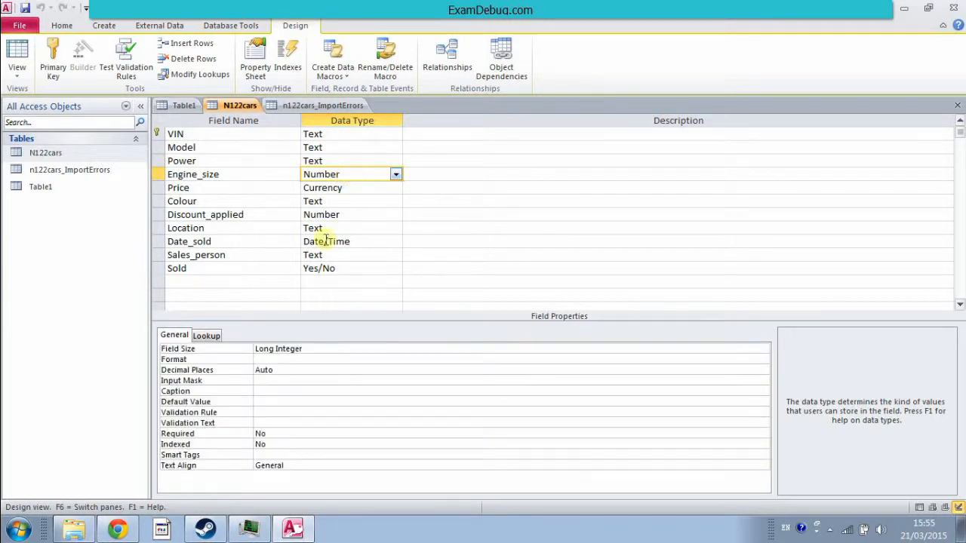
# Set the Price field's format to Euro with 2 decimal places
pyautogui.click(355, 189)
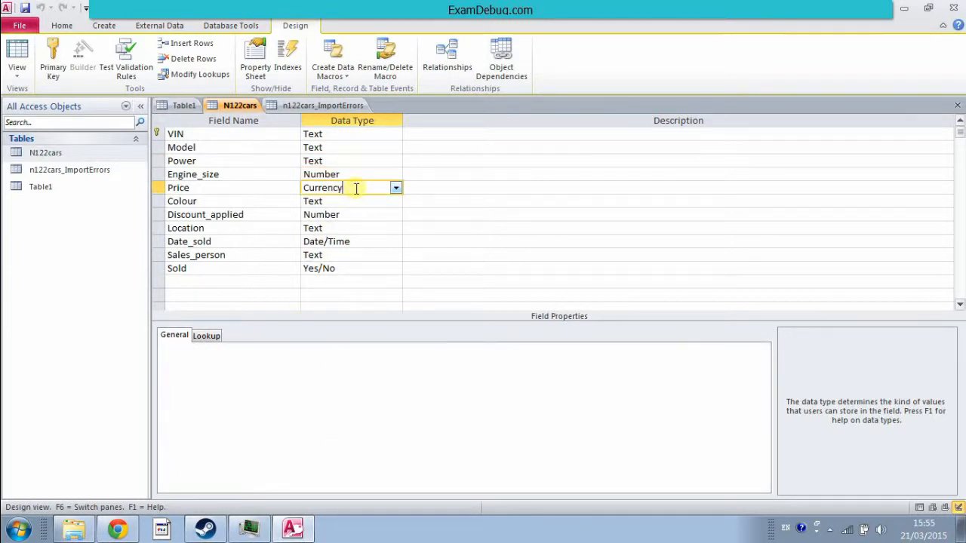
pyautogui.click(257, 350)
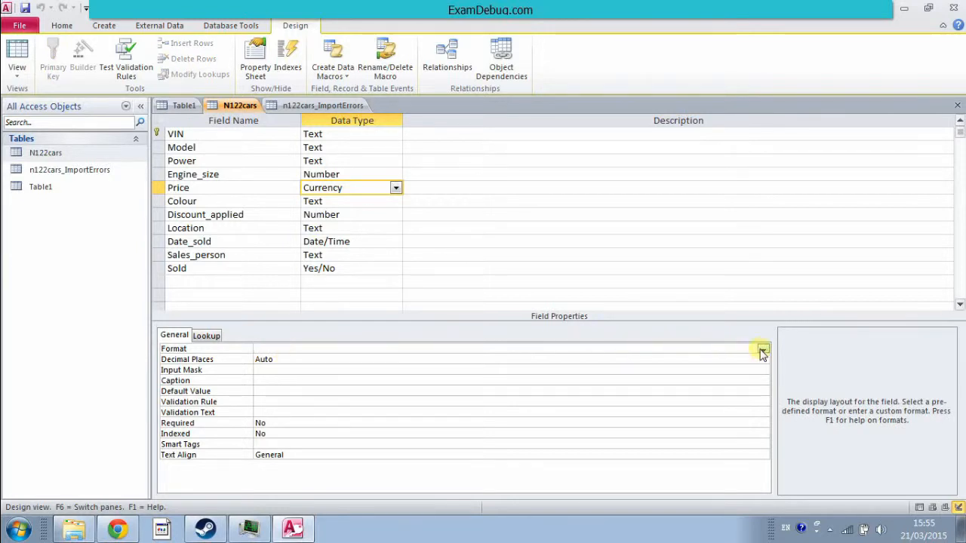
pyautogui.click(763, 352)
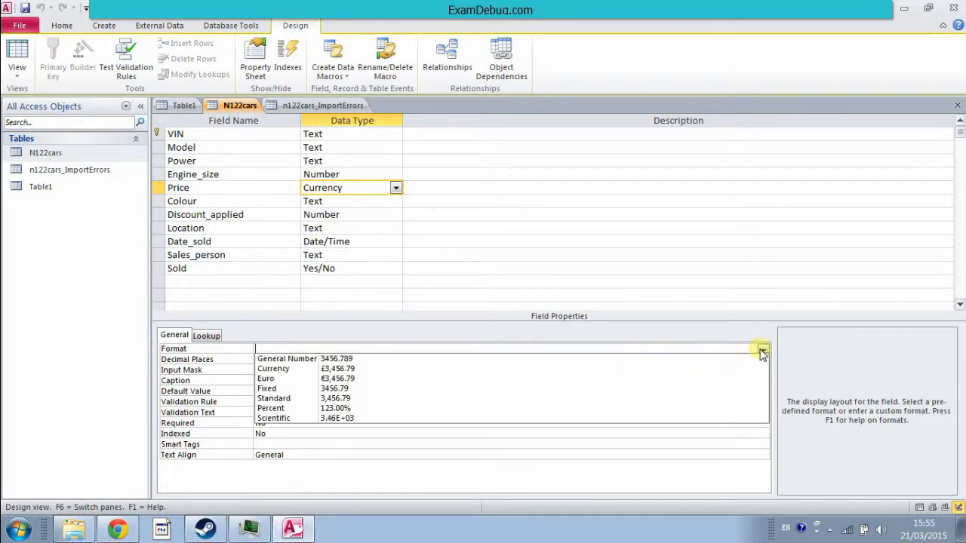
pyautogui.click(330, 378)
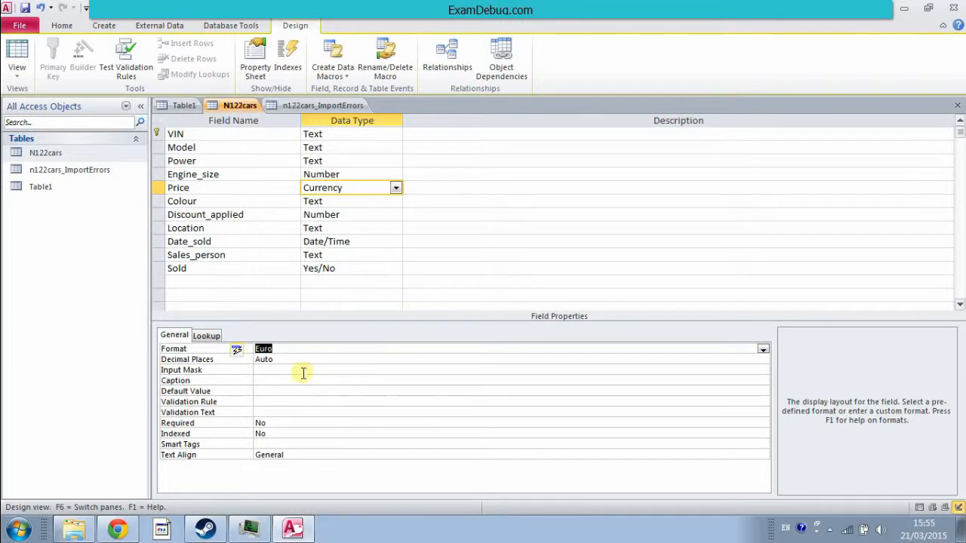
pyautogui.click(280, 360)
pyautogui.click(763, 361)
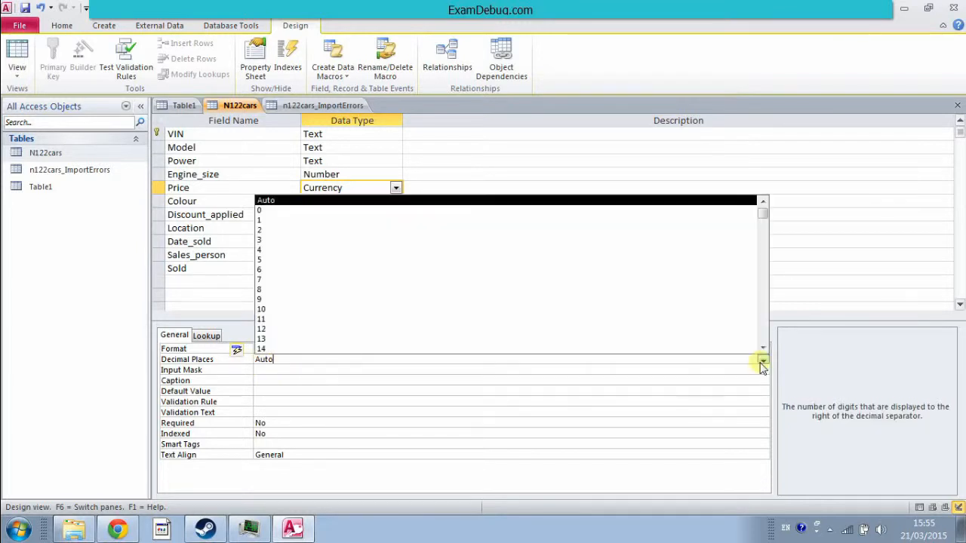
pyautogui.click(352, 230)
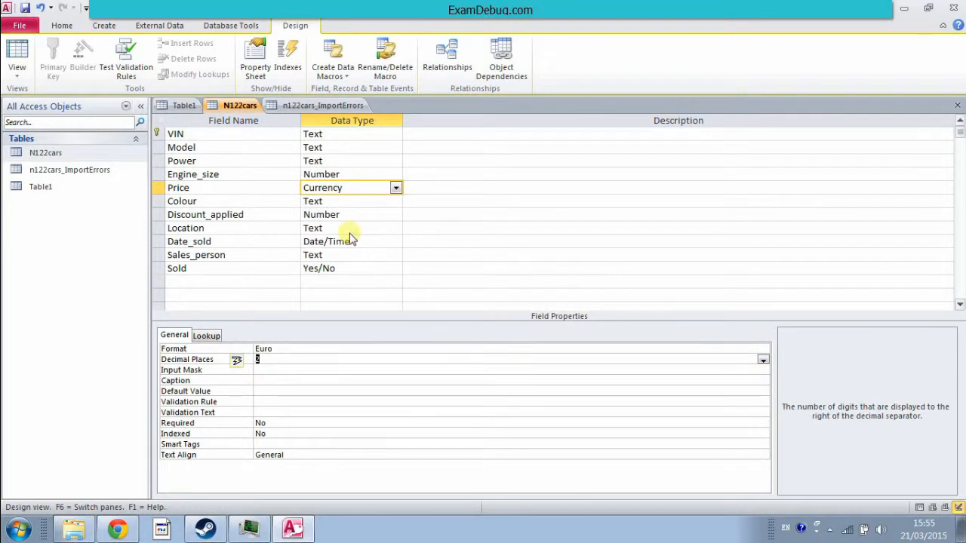
# Set the Sold field's format to Yes/No, and check the properties of the Colour, Date_sold and Sales_person fields
pyautogui.click(324, 200)
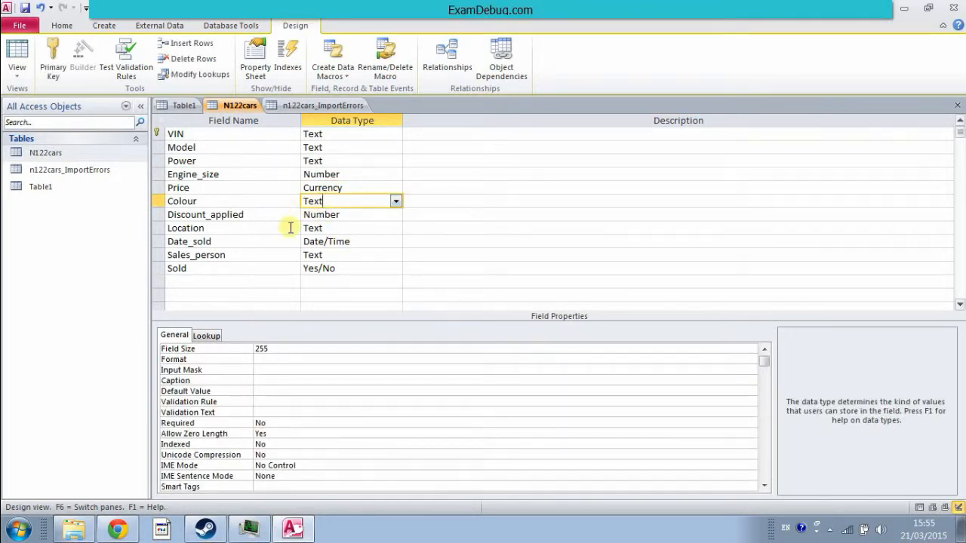
pyautogui.click(365, 240)
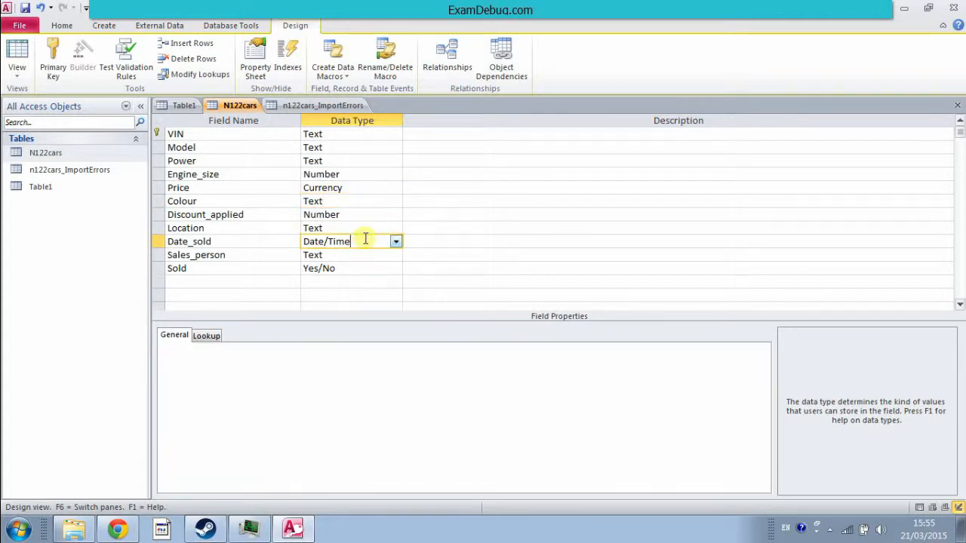
pyautogui.click(352, 270)
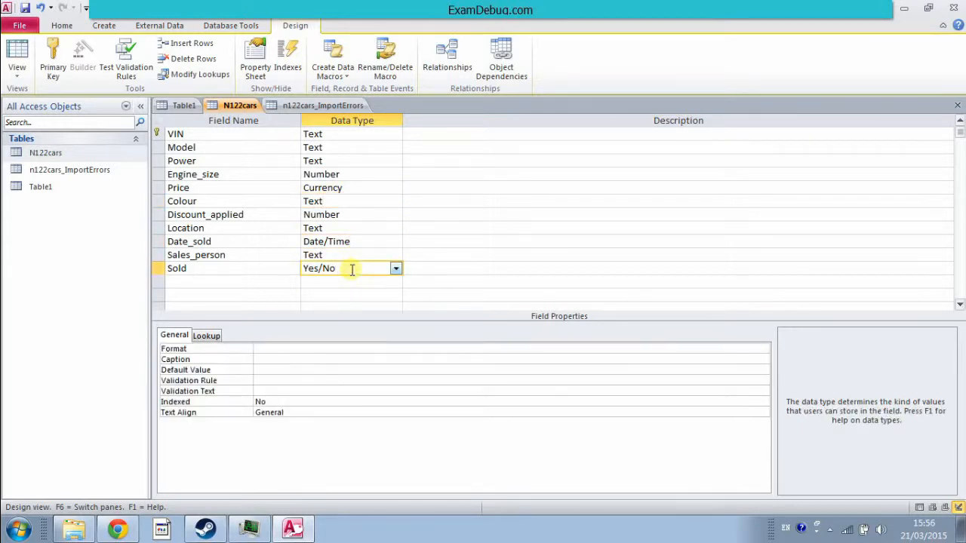
pyautogui.click(272, 351)
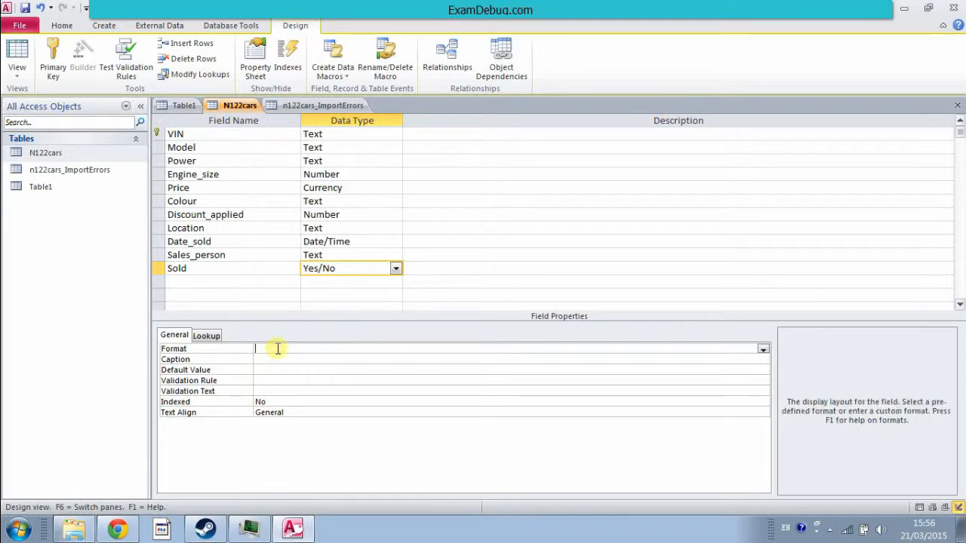
pyautogui.click(764, 350)
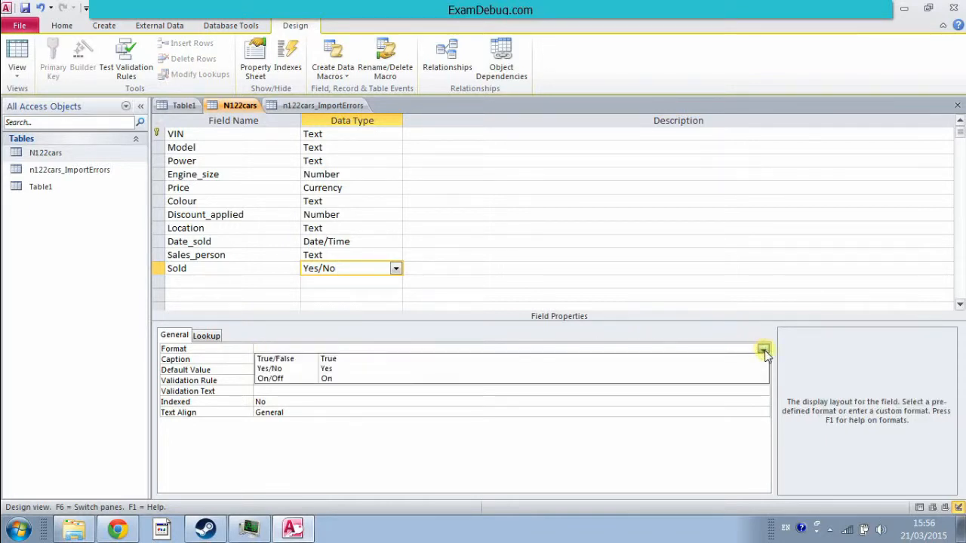
pyautogui.click(352, 375)
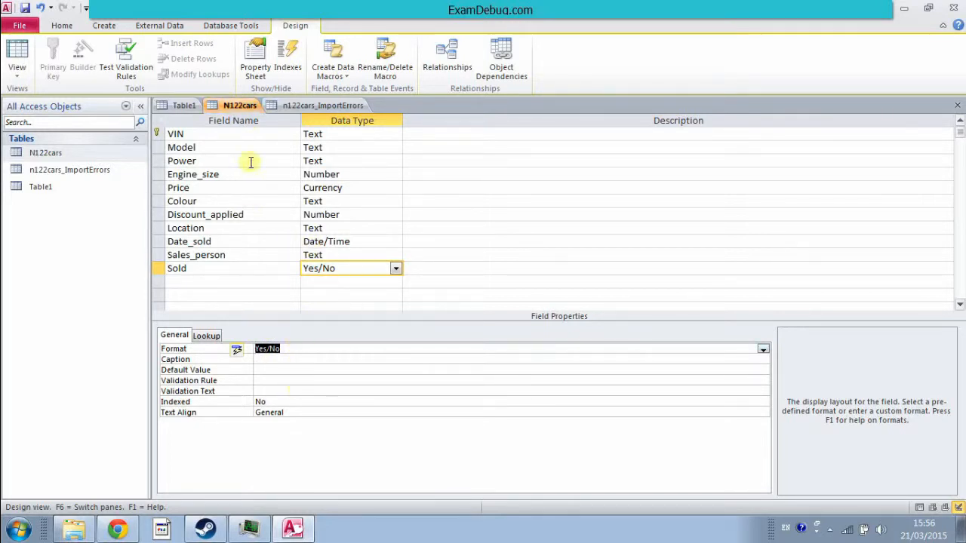
pyautogui.click(317, 254)
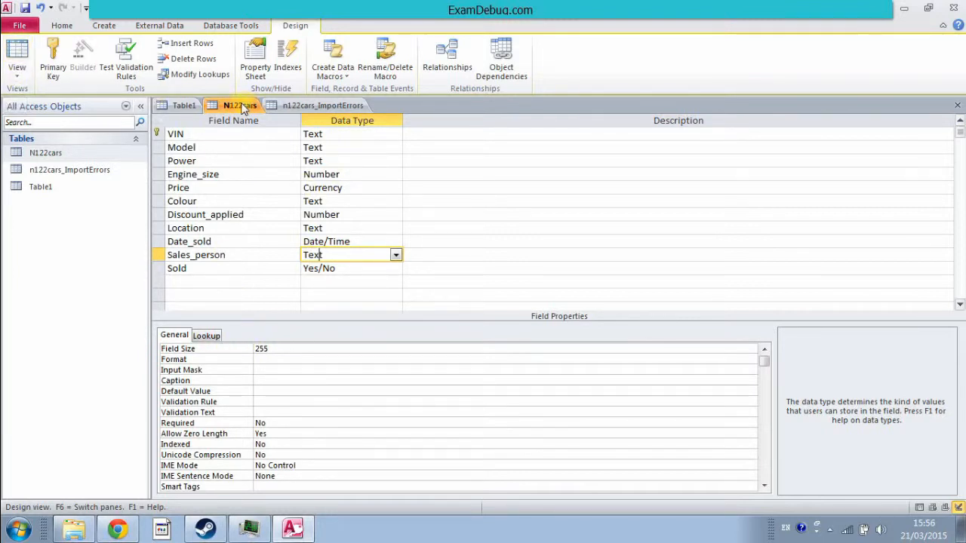
# Save the N122cars table design and check the imported records in Datasheet view
pyautogui.rightClick(240, 110)
pyautogui.click(257, 113)
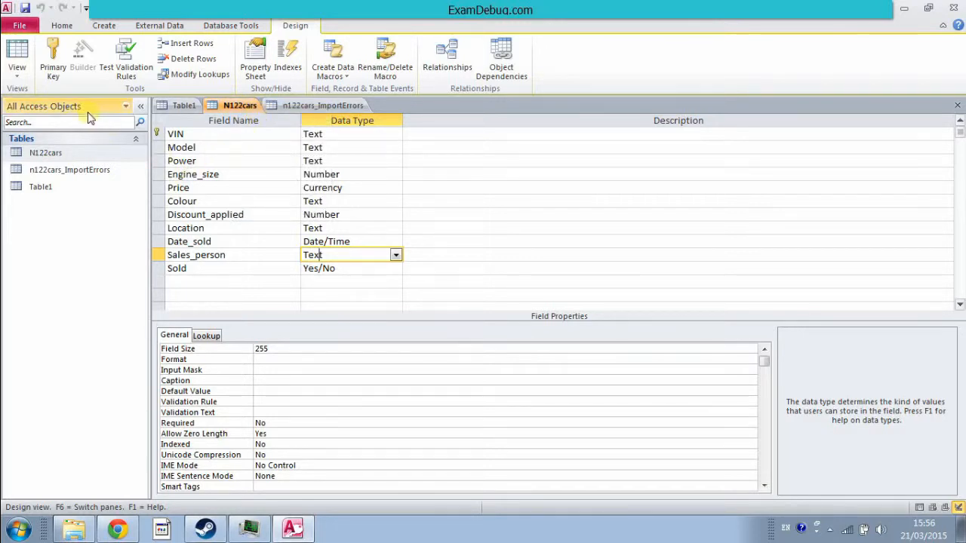
pyautogui.click(18, 54)
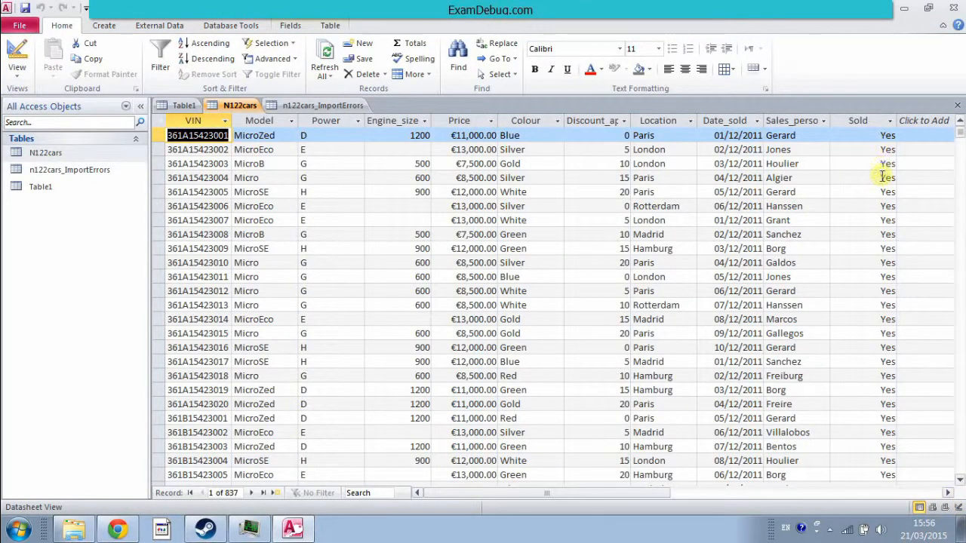
pyautogui.scroll(-5, 876, 422)
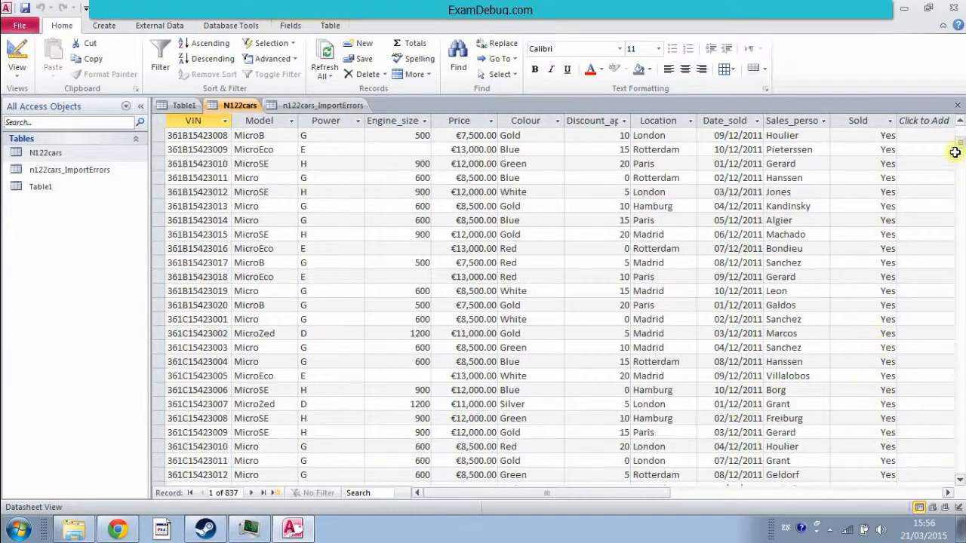
pyautogui.moveTo(960, 132)
pyautogui.mouseDown()
pyautogui.moveTo(960, 447)
pyautogui.moveTo(960, 130)
pyautogui.mouseUp()
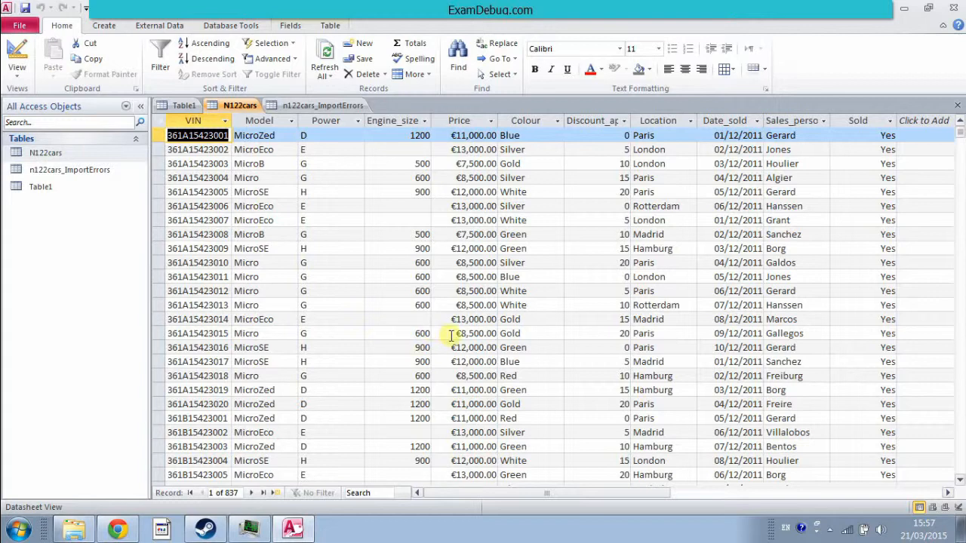
pyautogui.click(830, 529)
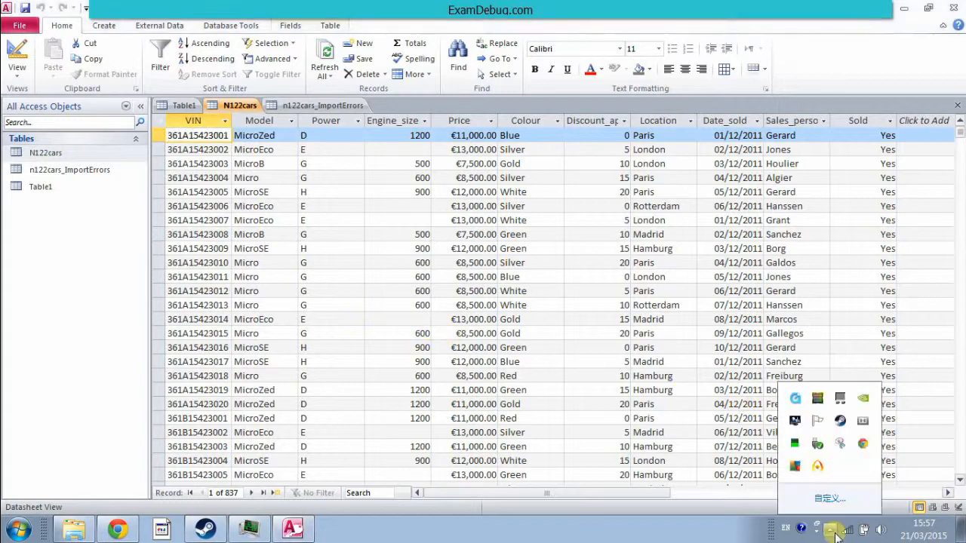
pyautogui.click(828, 460)
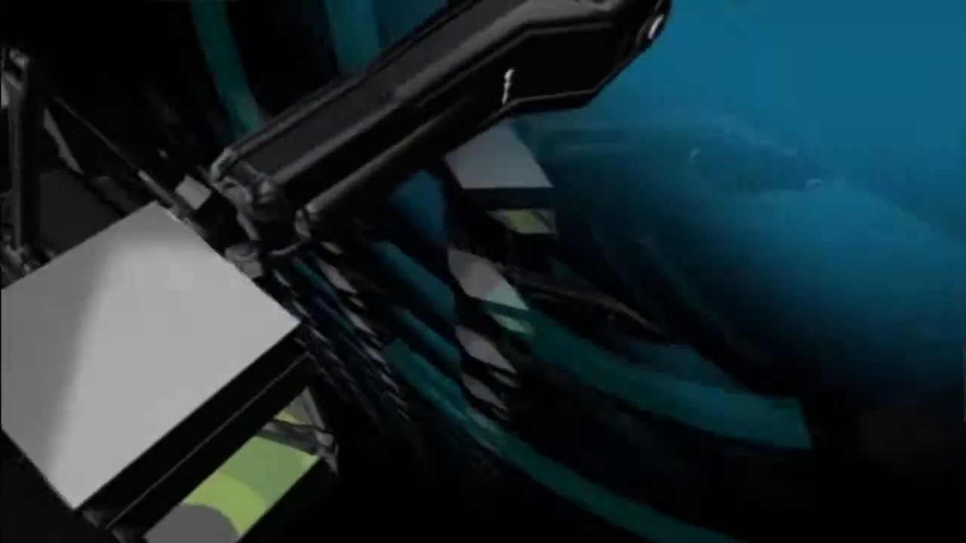